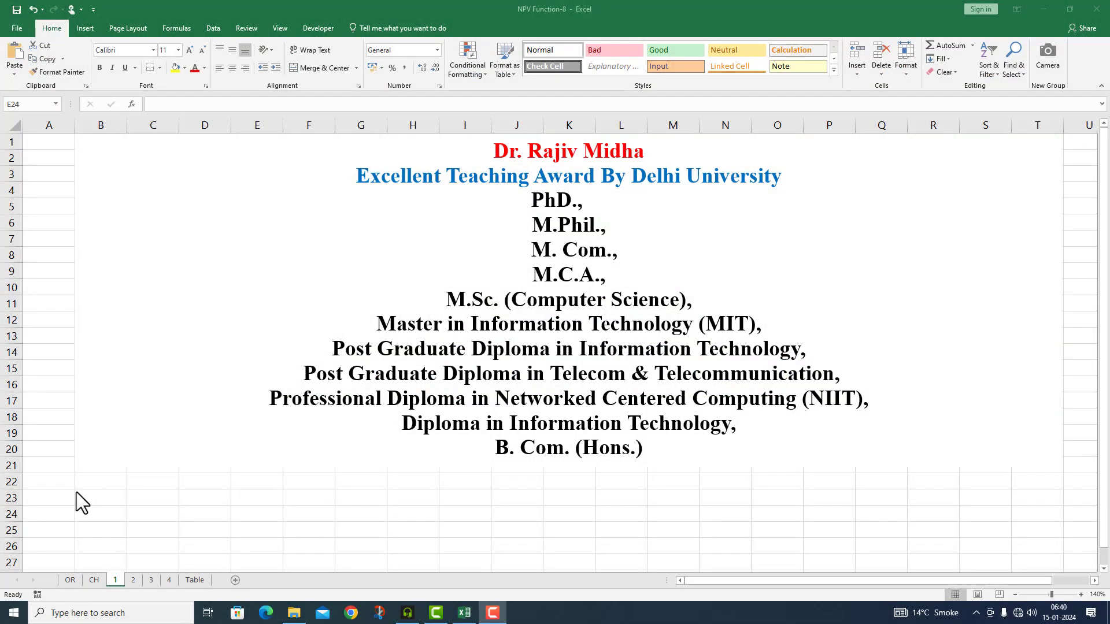
Go past sheets 2 and 3 to reach the NPV problem on sheet 4.
{"action": "left_click", "coordinate": [133, 579]}
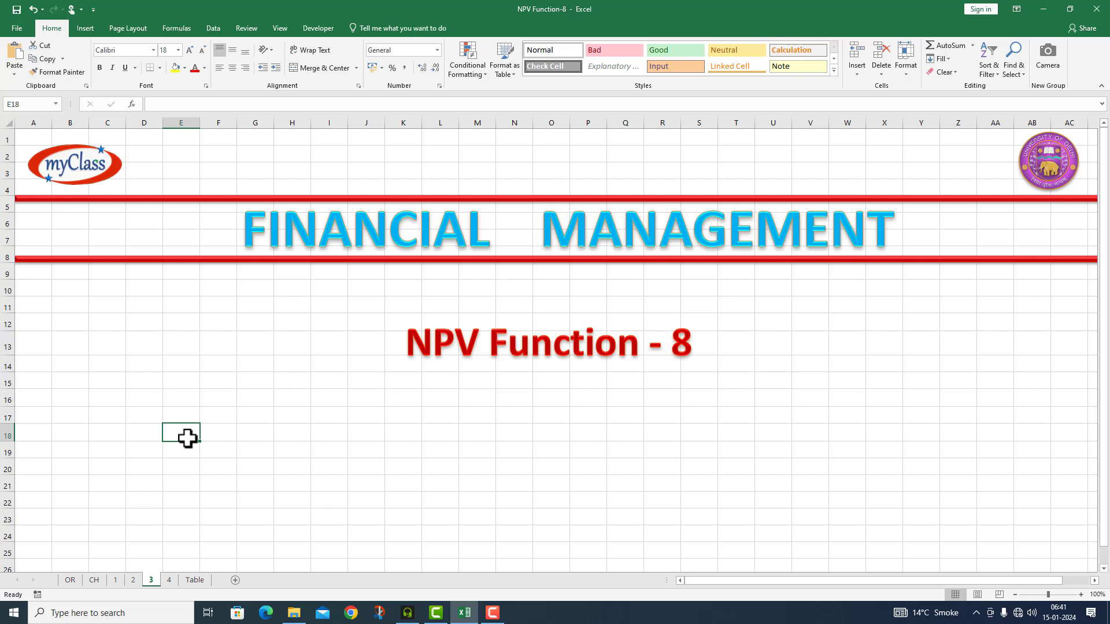
{"action": "left_click", "coordinate": [168, 580]}
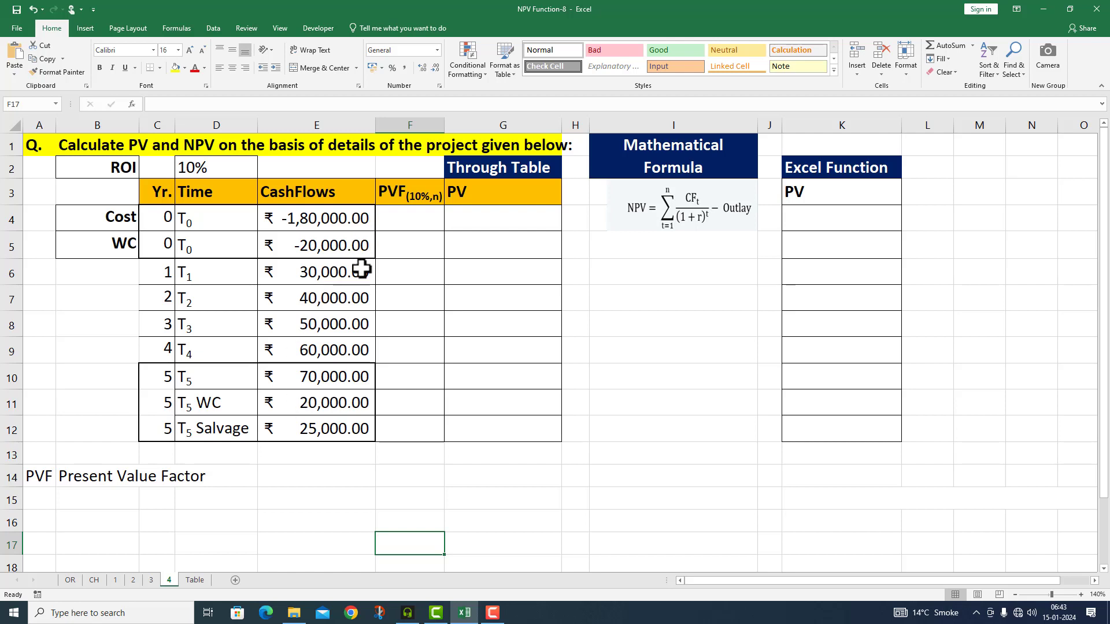
Enter a present value factor of 1 for the year-0 Cost and WC rows.
{"action": "left_click", "coordinate": [393, 219]}
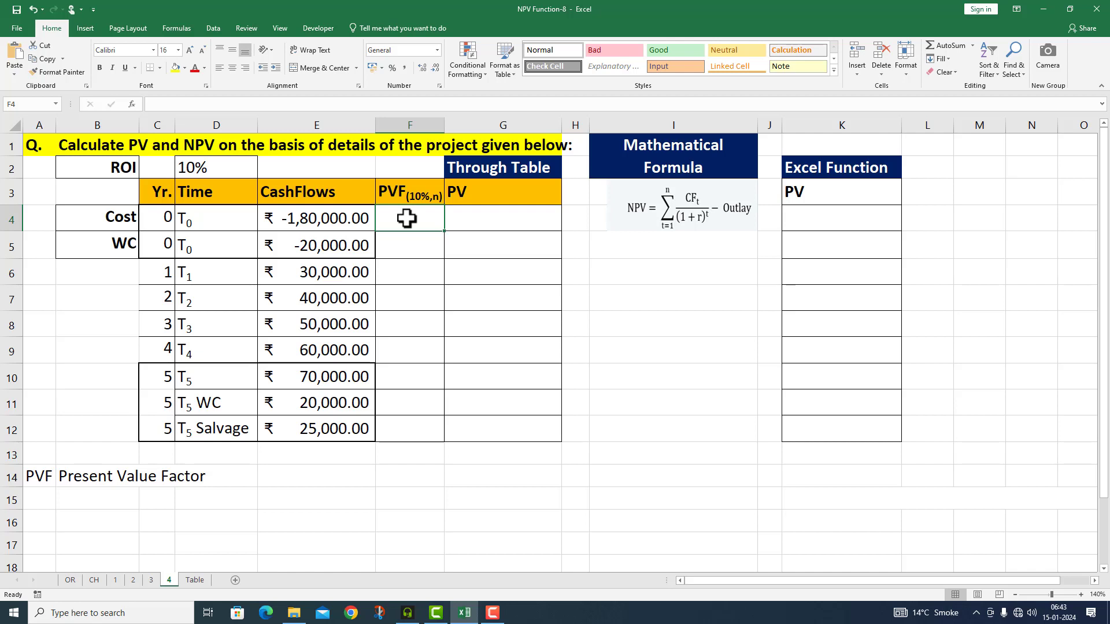
{"action": "type", "text": "1"}
{"action": "key", "text": "Return"}
{"action": "type", "text": "1"}
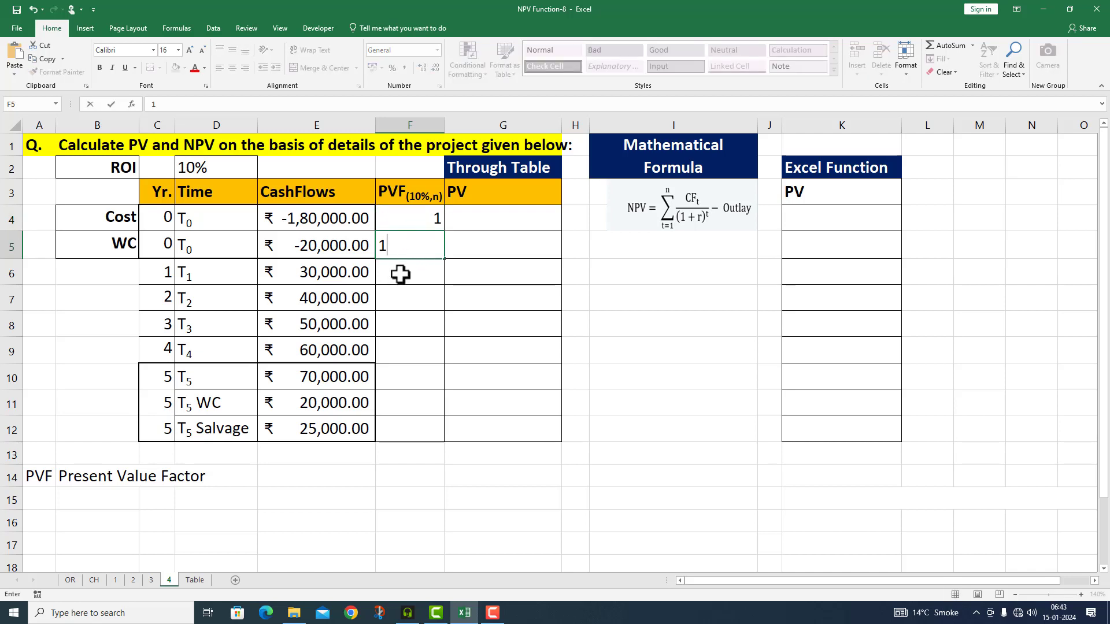
{"action": "key", "text": "Return"}
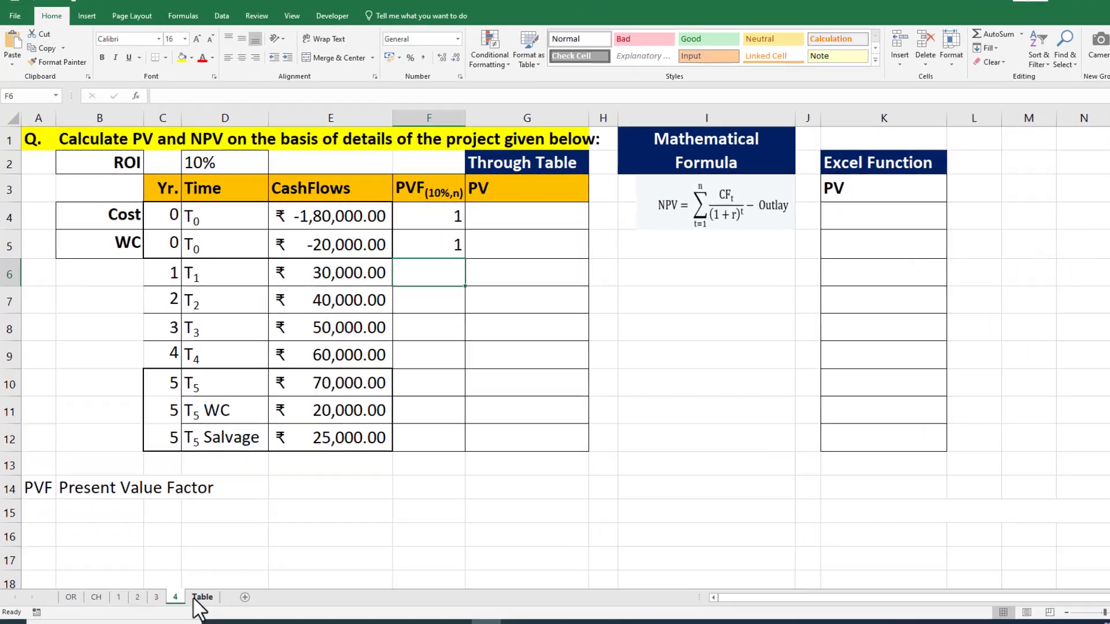
Using the Table sheet, enter factors 0.9091 and 0.8264 for years 1 and 2.
{"action": "left_click", "coordinate": [200, 598]}
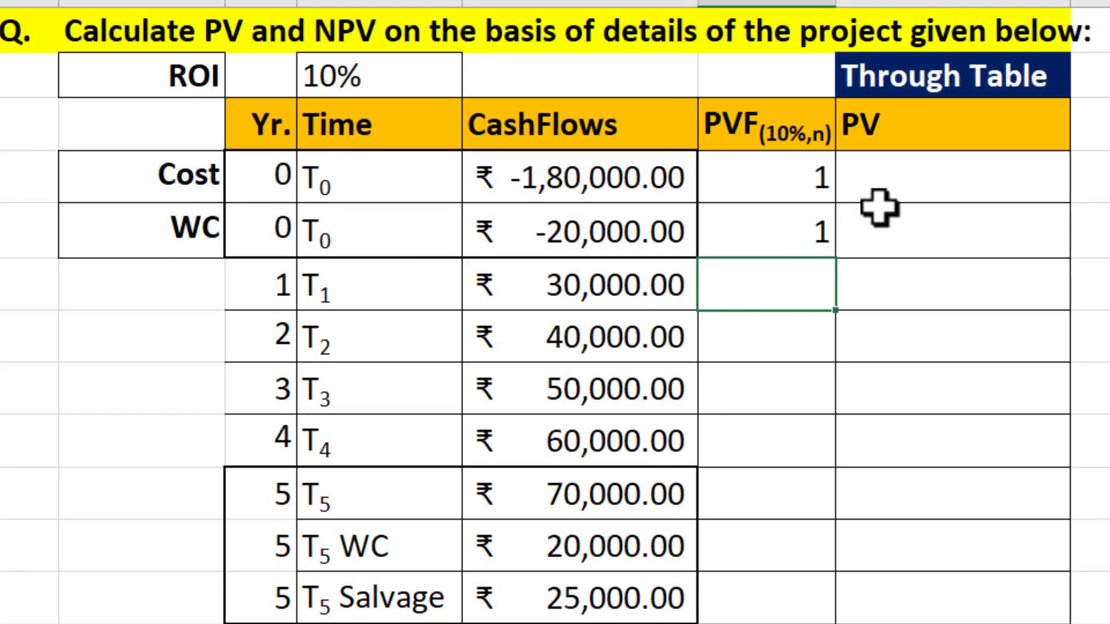
{"action": "type", "text": "0.9091"}
{"action": "key", "text": "Return"}
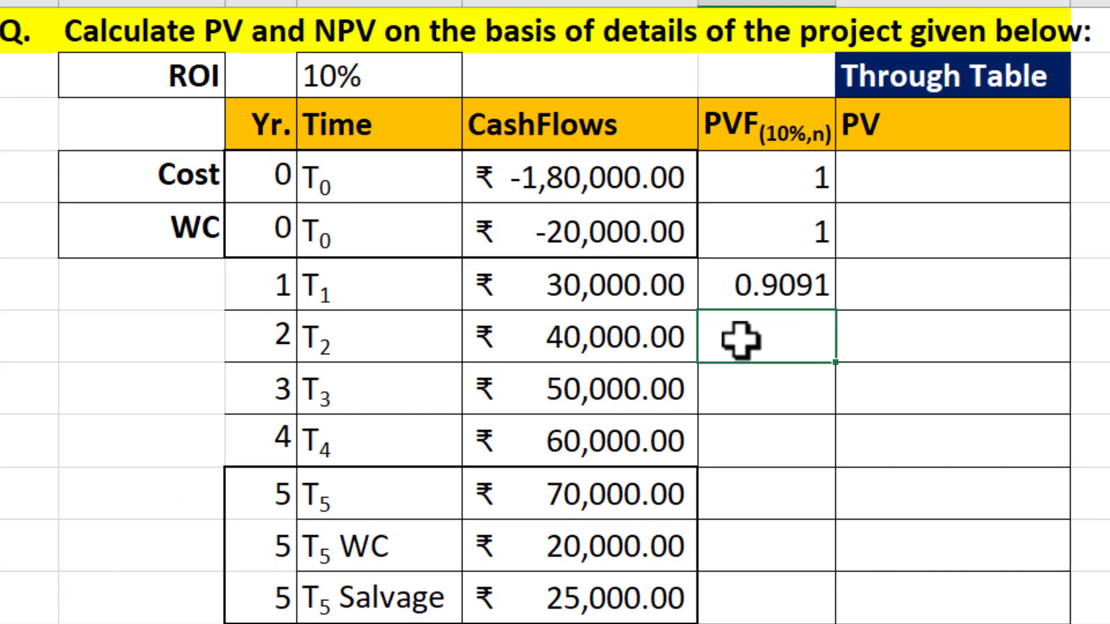
{"action": "type", "text": "0.8264"}
{"action": "key", "text": "Return"}
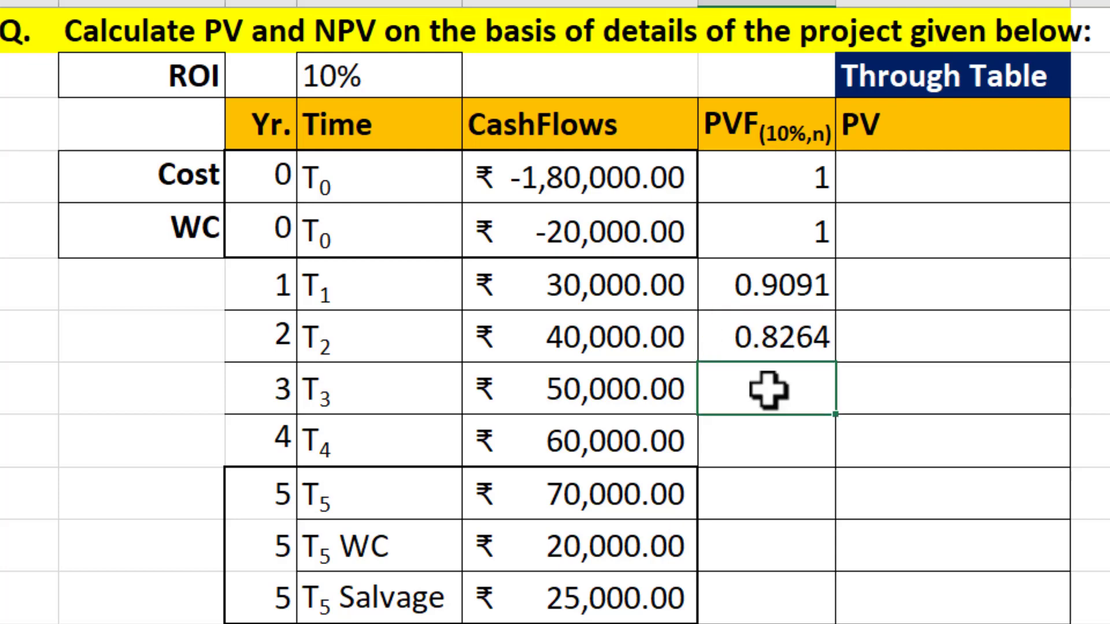
Enter factors 0.7513 for year 3 and 0.6830 for year 4.
{"action": "type", "text": "0.751"}
{"action": "type", "text": "3"}
{"action": "left_click", "coordinate": [784, 453]}
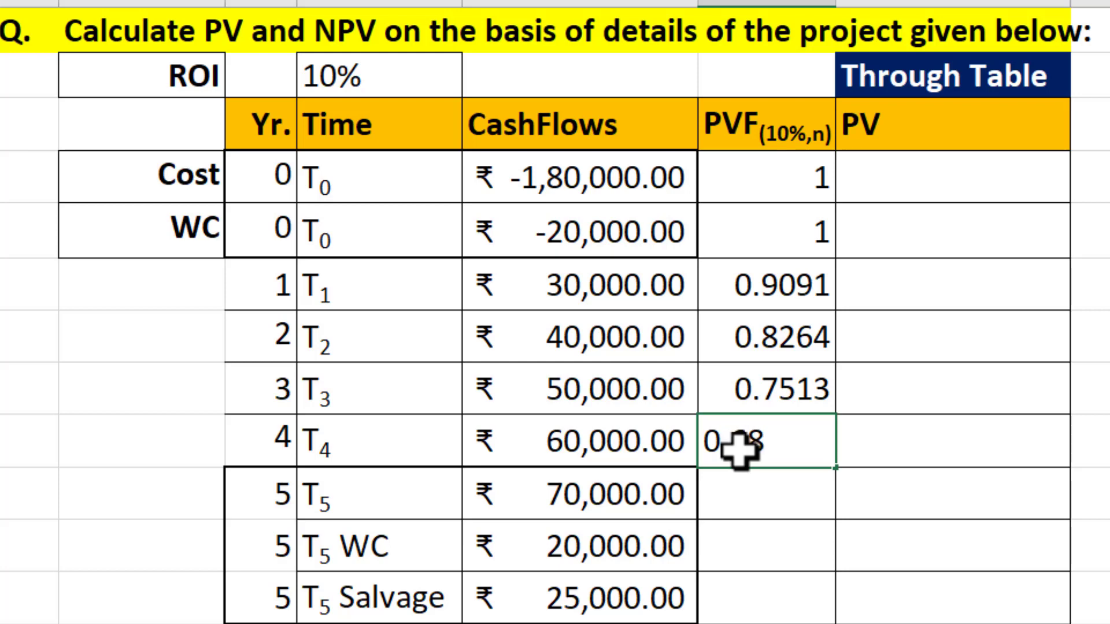
{"action": "type", "text": "30"}
{"action": "key", "text": "Return"}
Enter 0.6209 for year 5 and copy it to the WC and Salvage rows.
{"action": "type", "text": "0.6"}
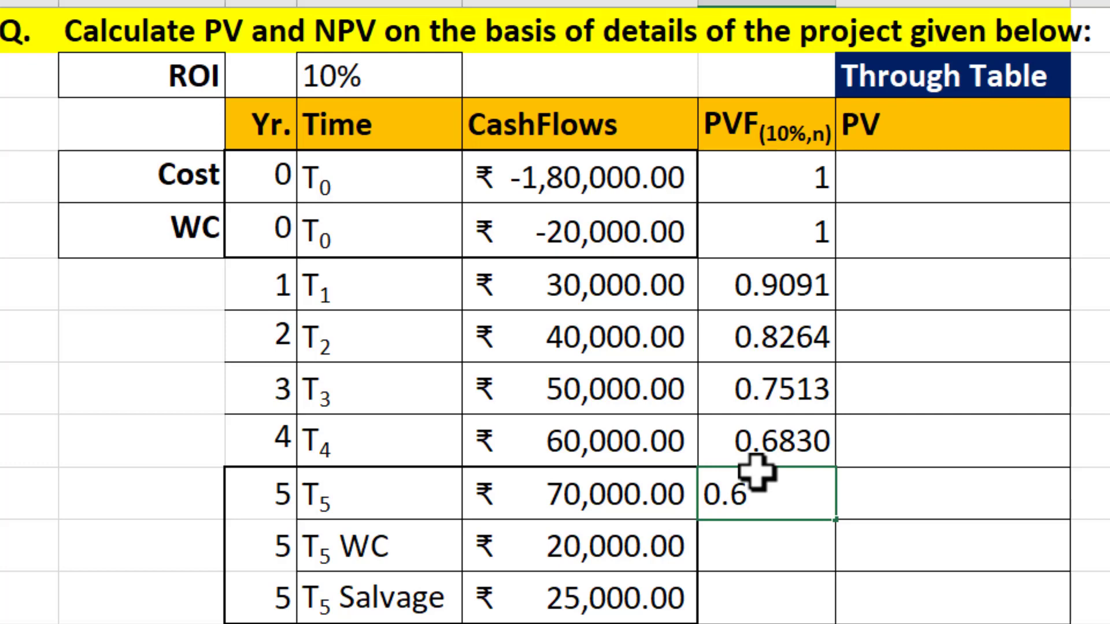
{"action": "type", "text": "209"}
{"action": "key", "text": "Return"}
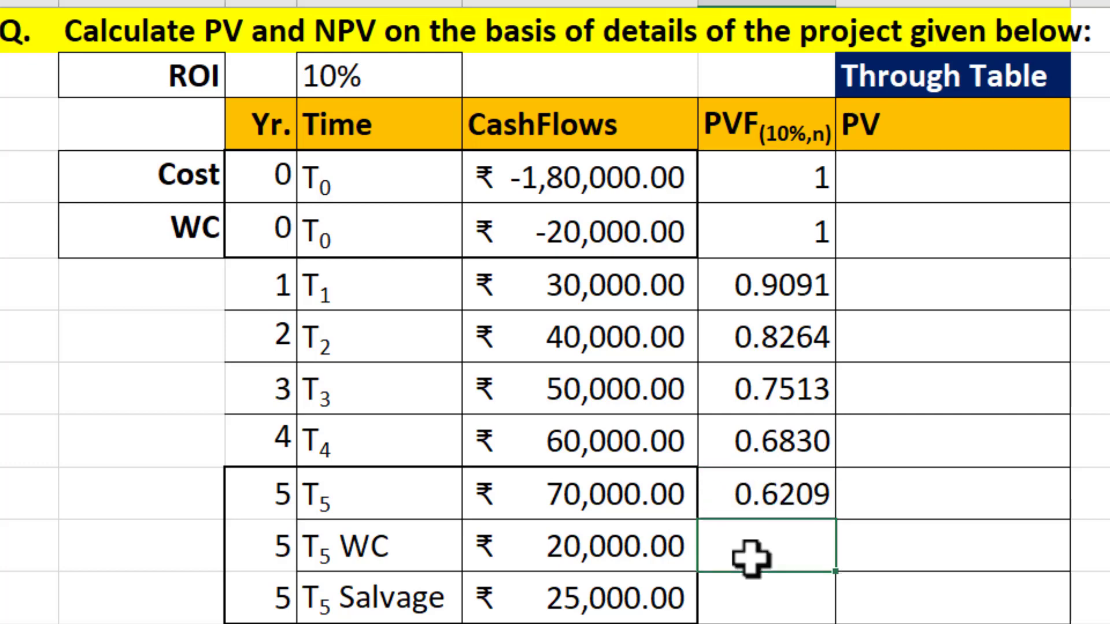
{"action": "left_click", "coordinate": [794, 489]}
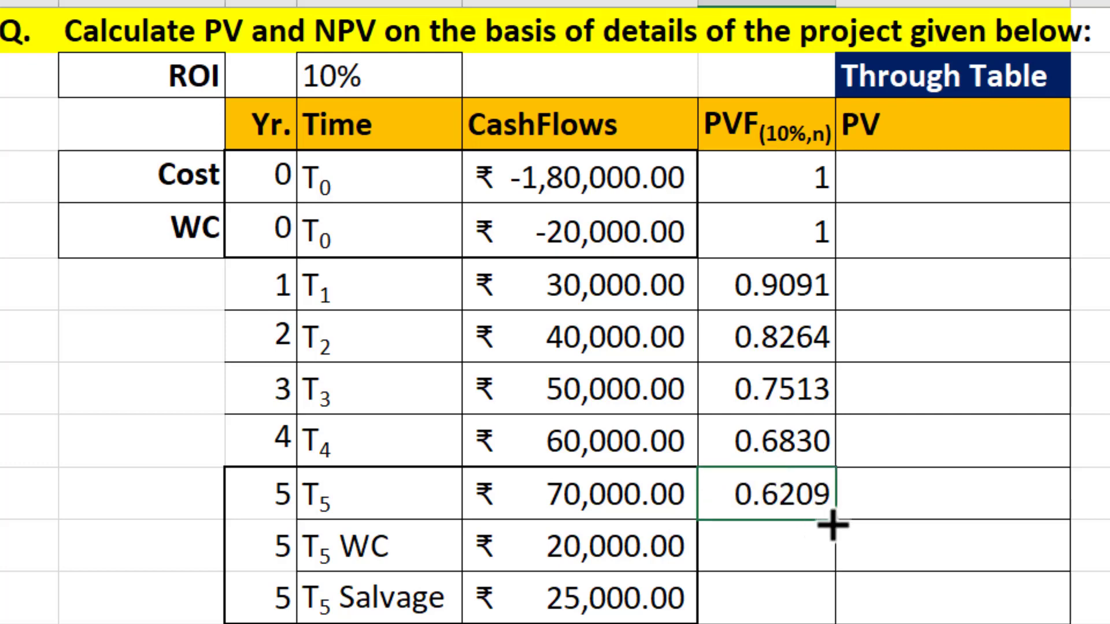
{"action": "left_click_drag", "start_coordinate": [836, 521], "coordinate": [842, 612]}
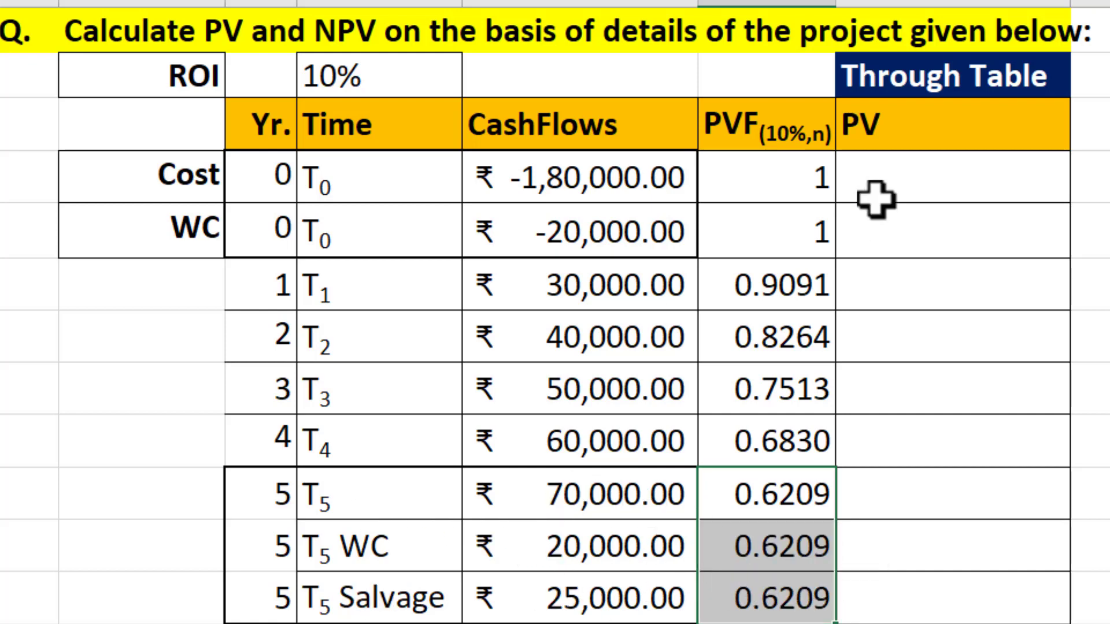
Compute each row's PV with =E4*F4 in G4, filled down to G12.
{"action": "double_click", "coordinate": [870, 177]}
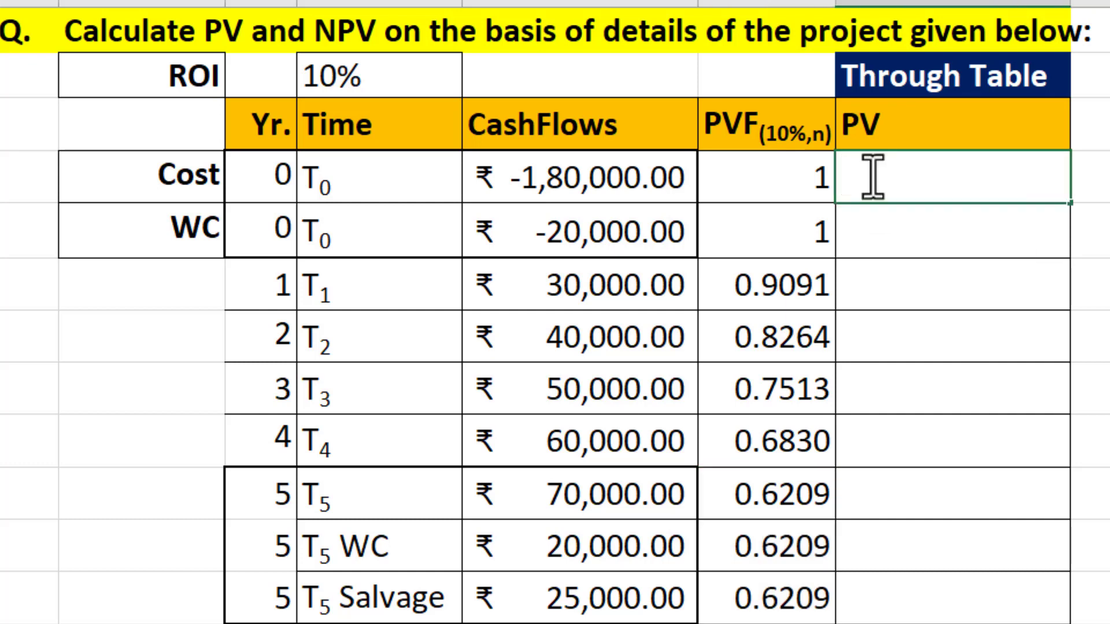
{"action": "type", "text": "="}
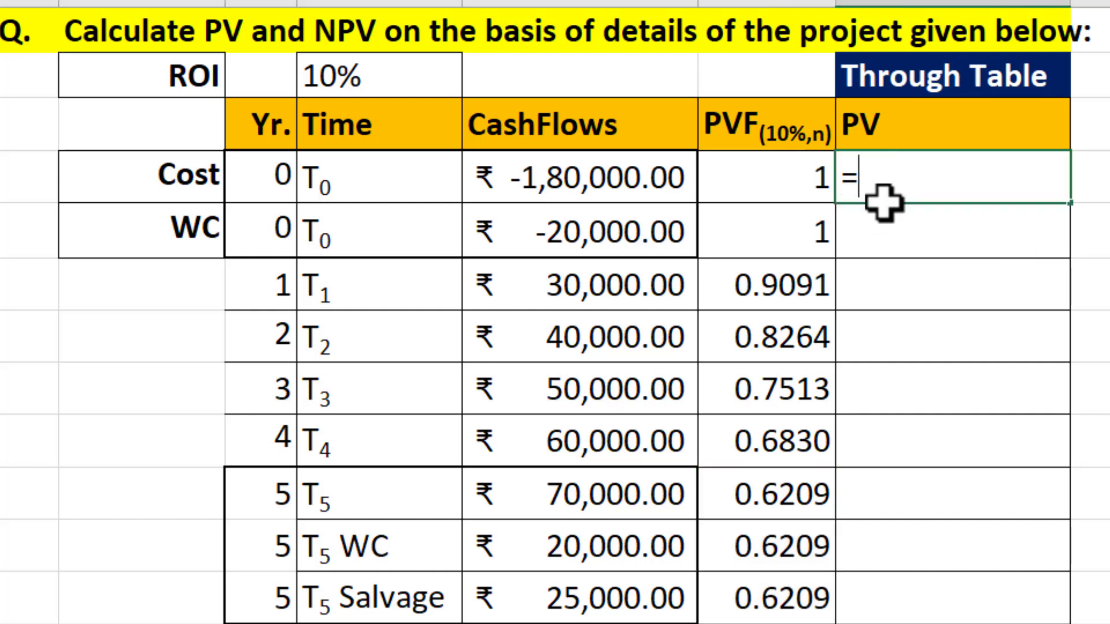
{"action": "left_click", "coordinate": [581, 175]}
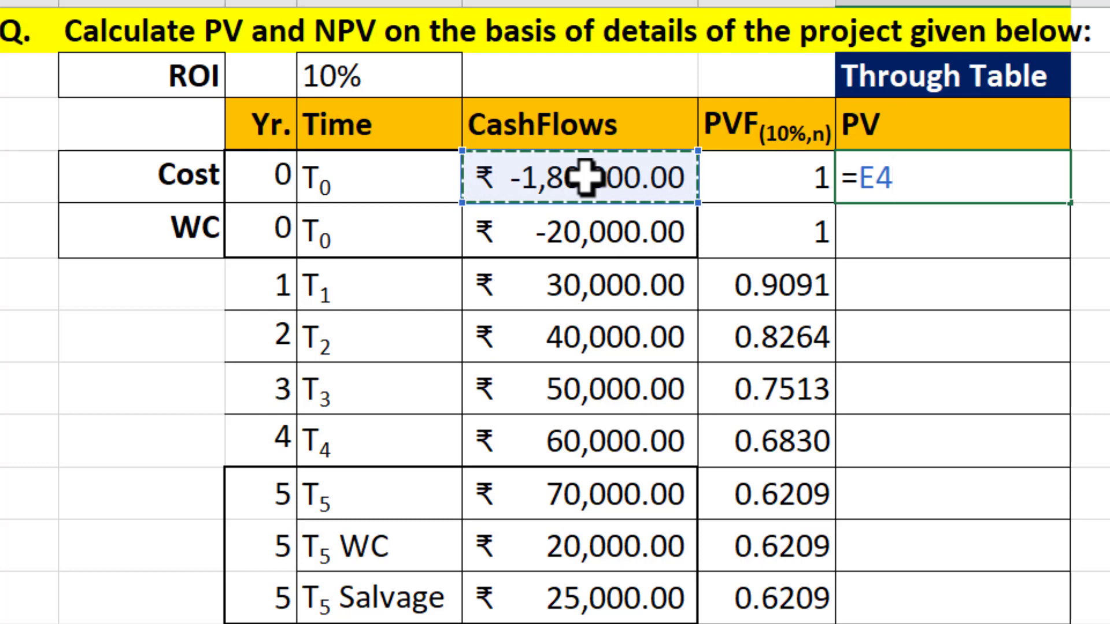
{"action": "type", "text": "*"}
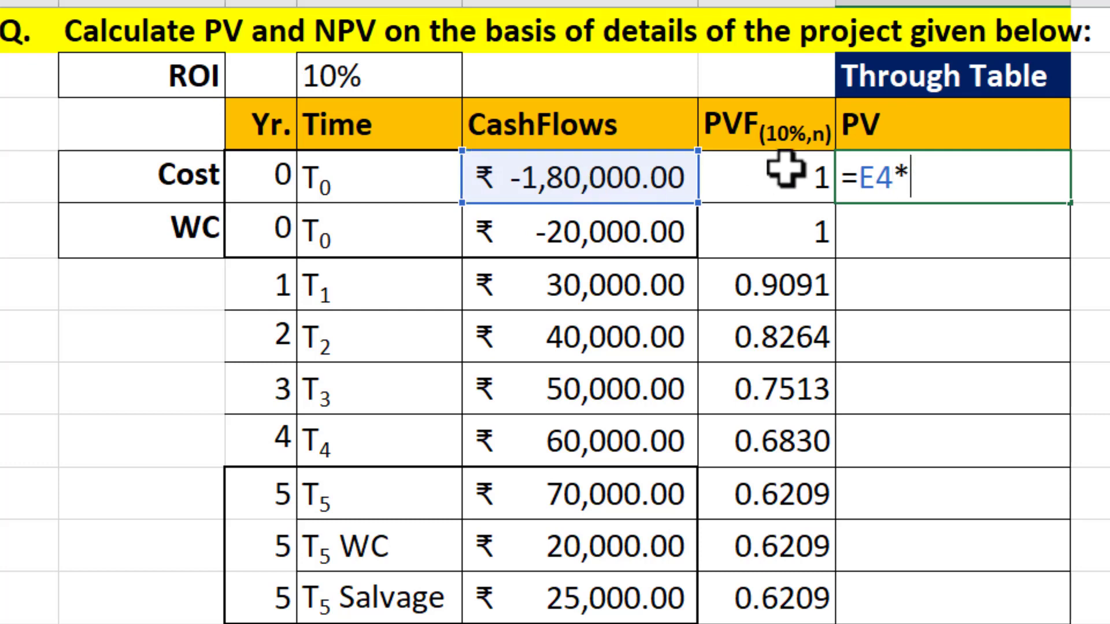
{"action": "left_click", "coordinate": [828, 174]}
{"action": "key", "text": "Return"}
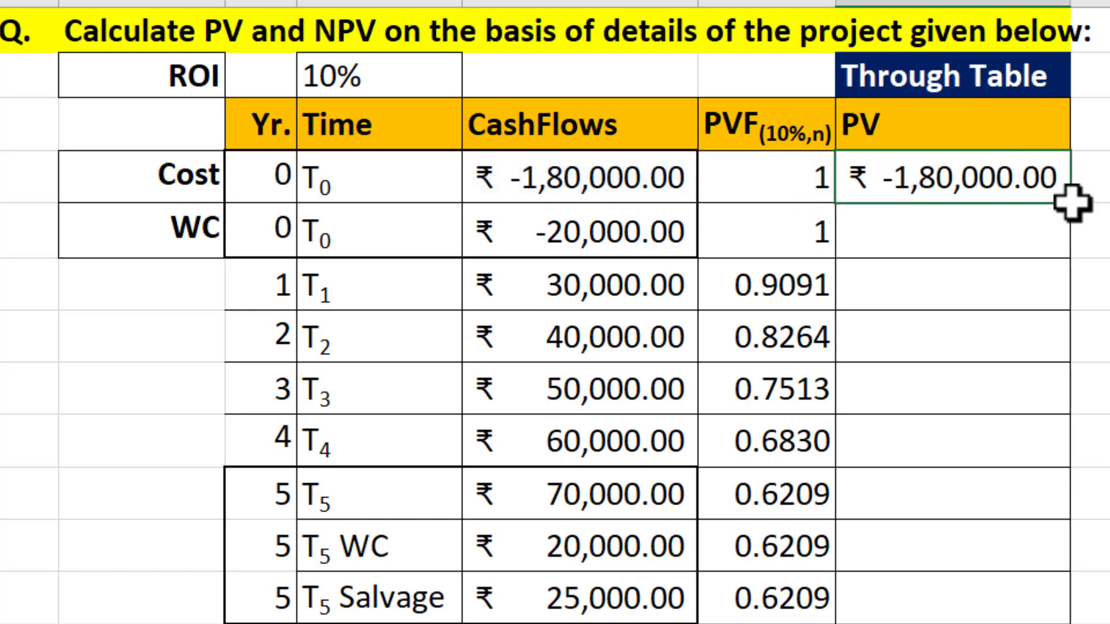
{"action": "left_click_drag", "start_coordinate": [1073, 206], "coordinate": [1070, 622]}
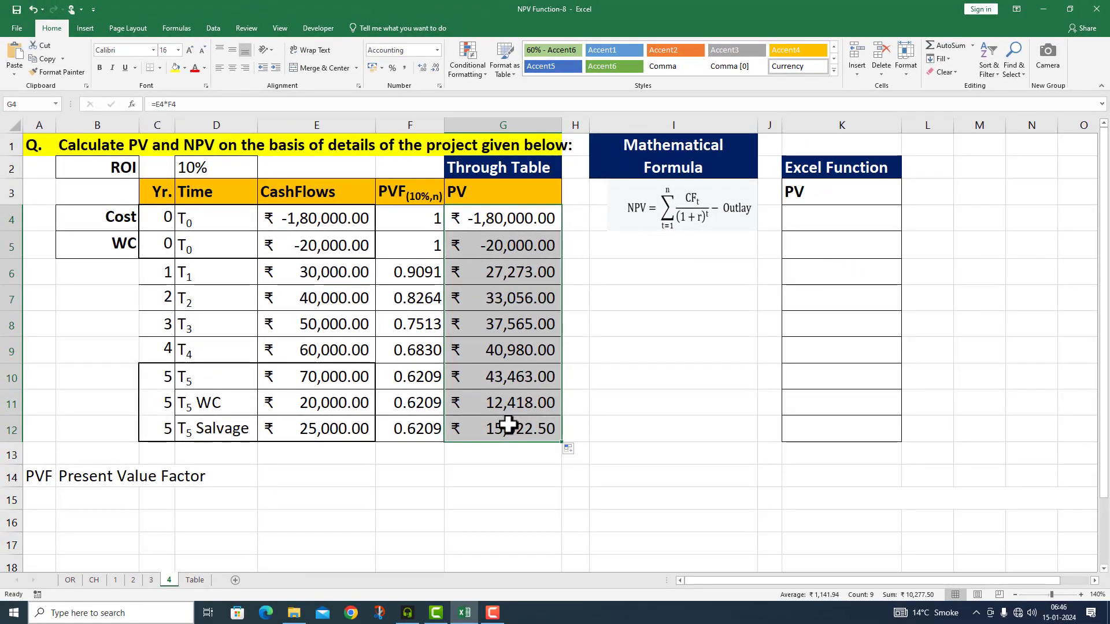
Label F13 'NPV' and total the PVs in G13 with =SUM(G4:G12), giving ₹10,277.50.
{"action": "left_click", "coordinate": [416, 456]}
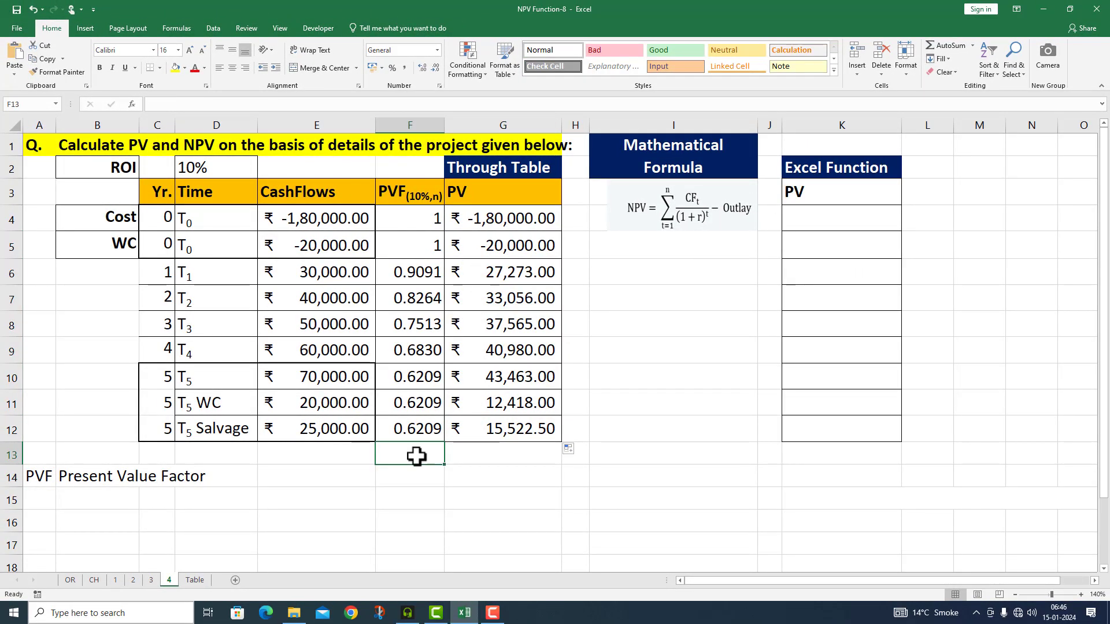
{"action": "type", "text": "NPV"}
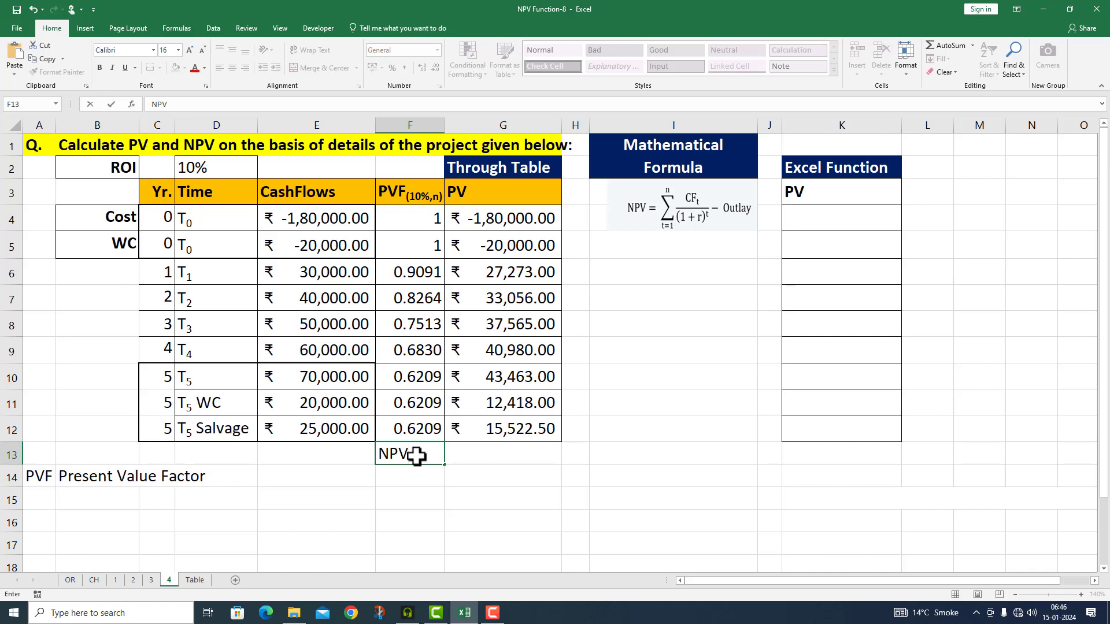
{"action": "double_click", "coordinate": [474, 449]}
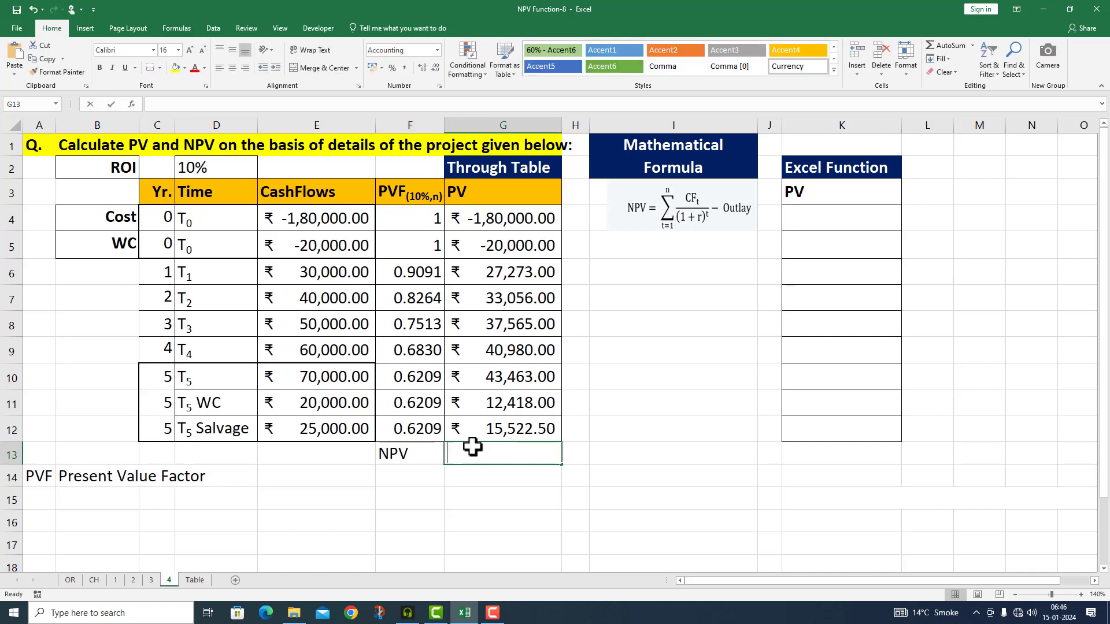
{"action": "type", "text": "="}
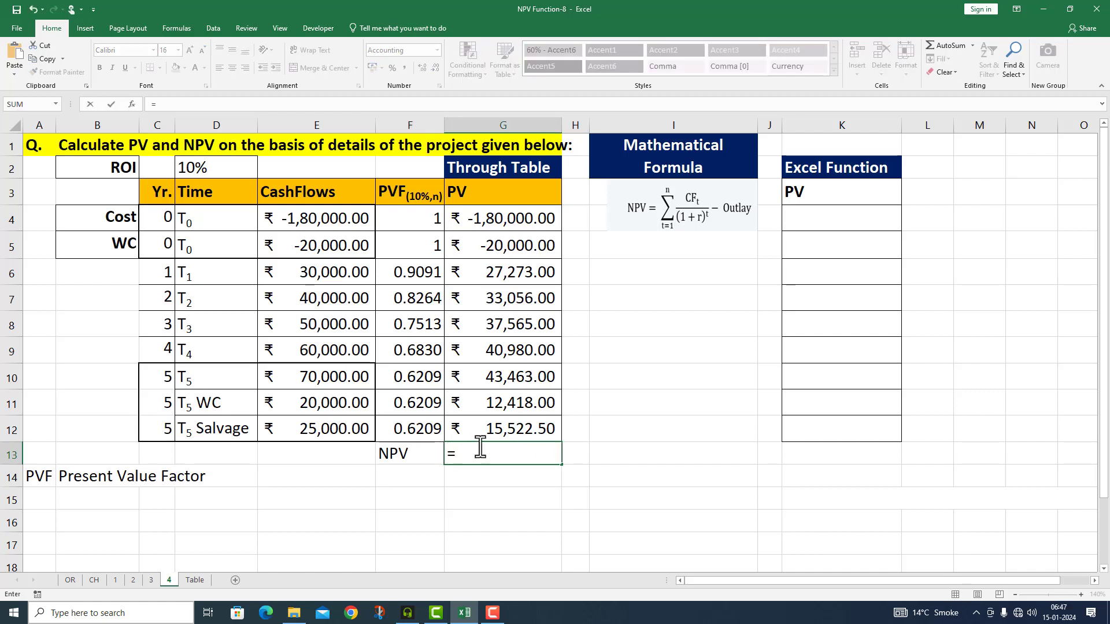
{"action": "type", "text": "SUM("}
{"action": "left_click_drag", "start_coordinate": [518, 229], "coordinate": [510, 425]}
{"action": "type", "text": ")"}
{"action": "key", "text": "Return"}
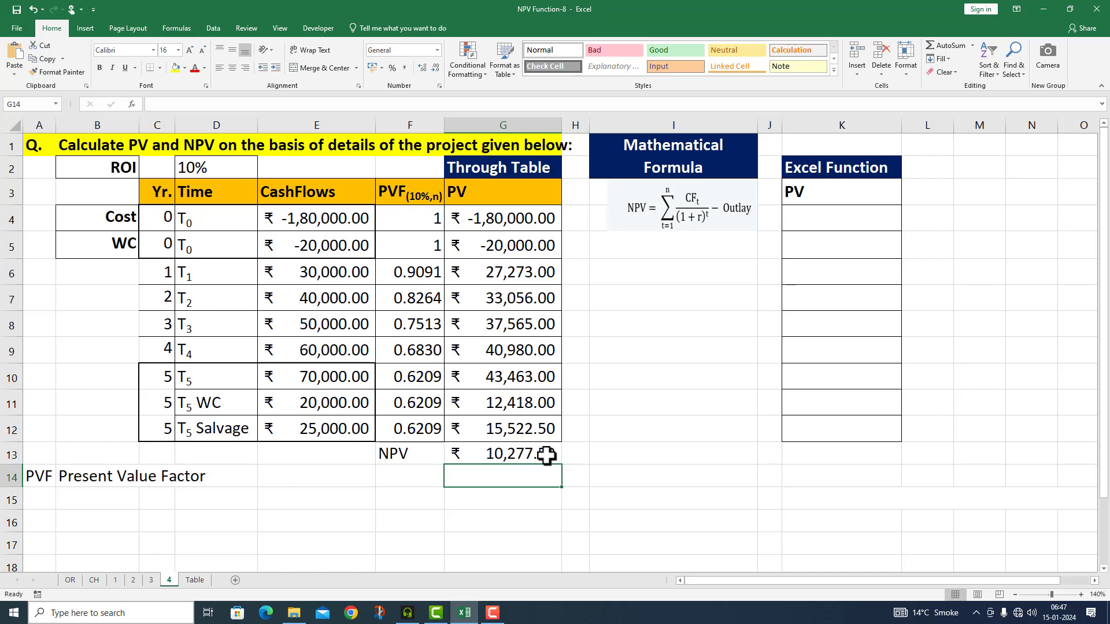
{"action": "left_click", "coordinate": [480, 456]}
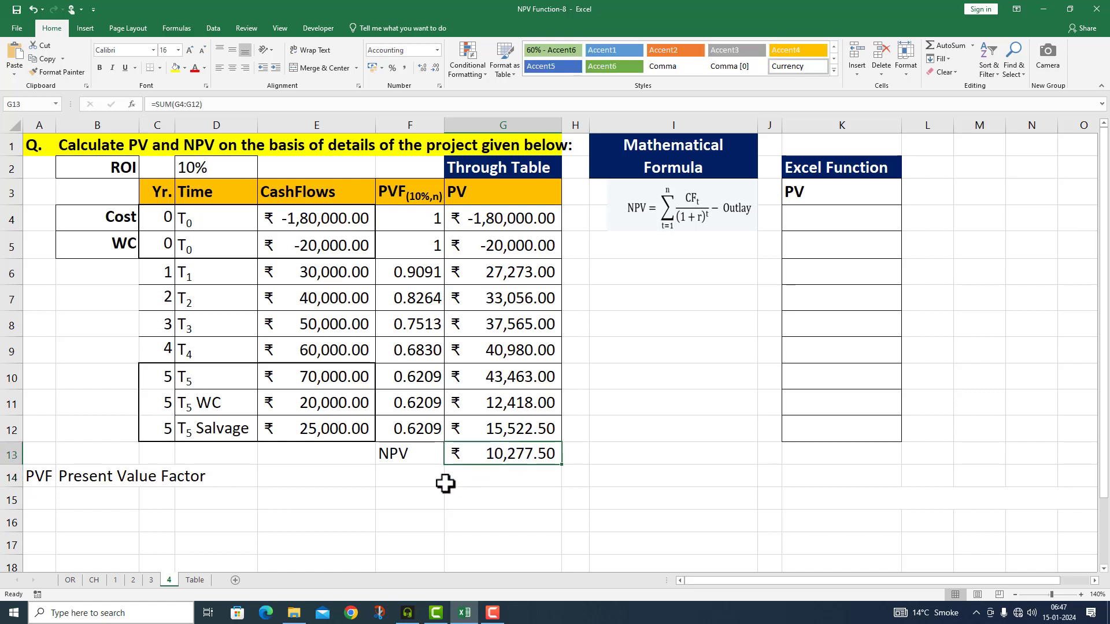
Put =MROUND(SUM(G4:G12),10) in G14 as an Accounting-formatted NPV of ₹10,280.00.
{"action": "left_click", "coordinate": [411, 476]}
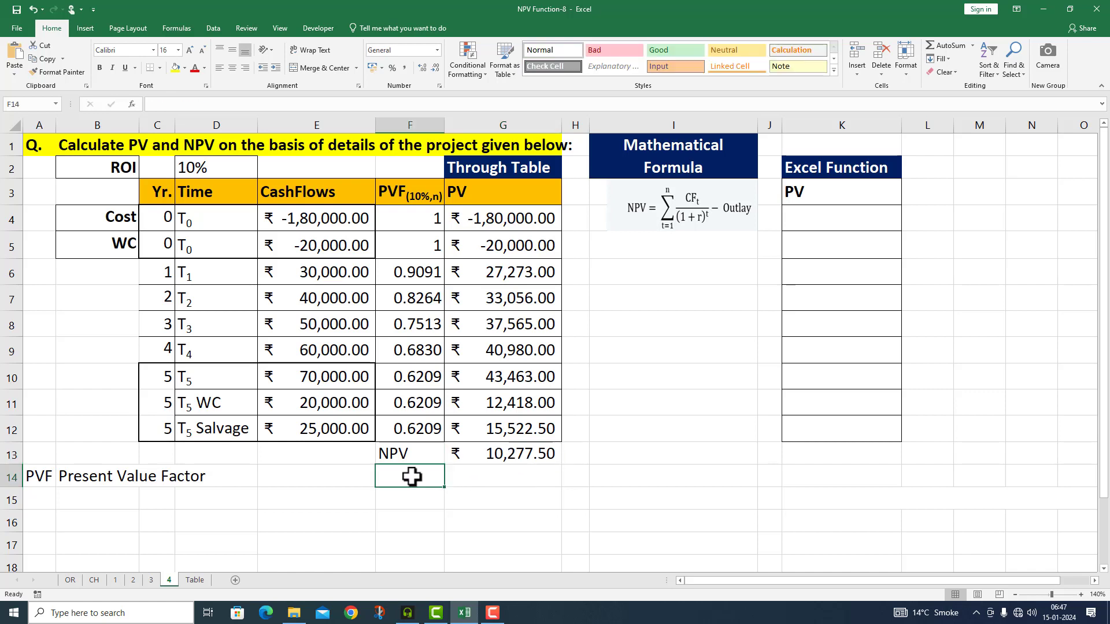
{"action": "type", "text": "=M"}
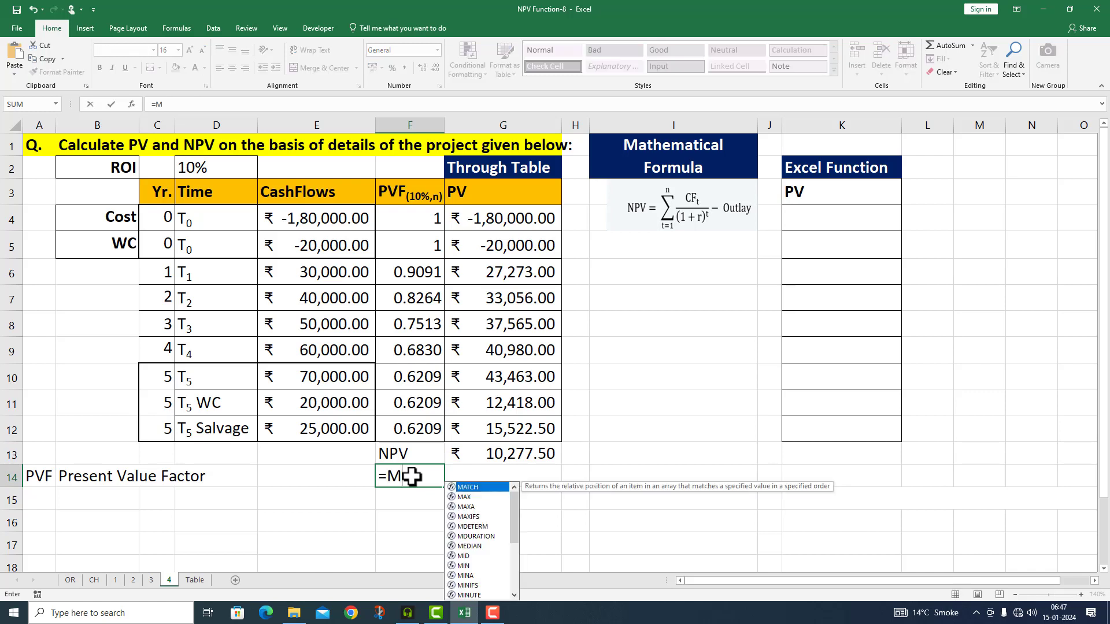
{"action": "type", "text": "ROUND"}
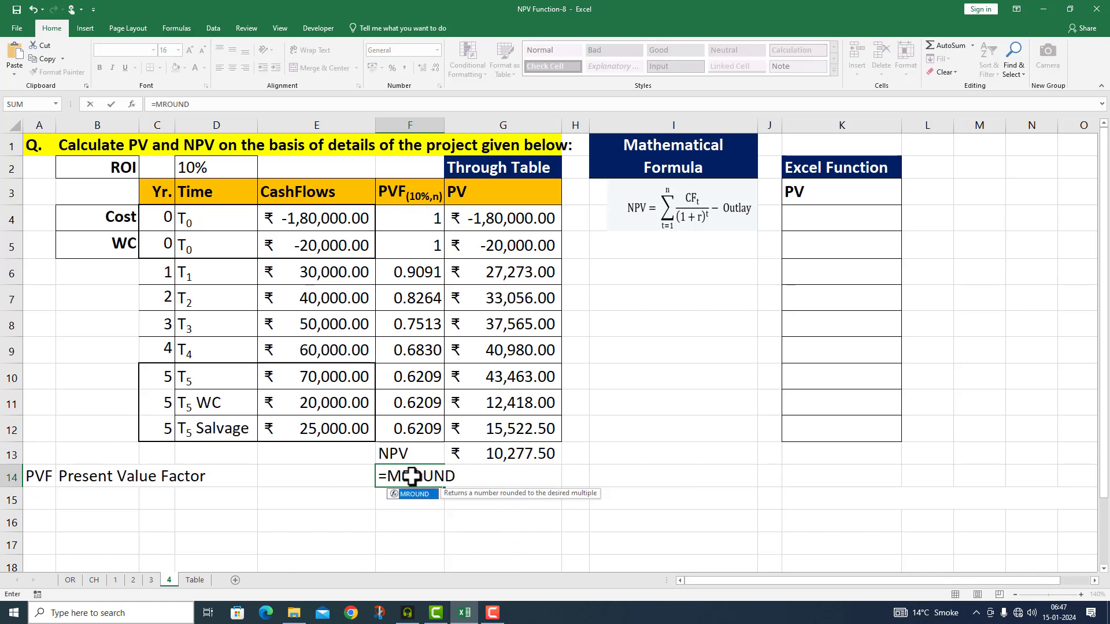
{"action": "type", "text": "(SUM("}
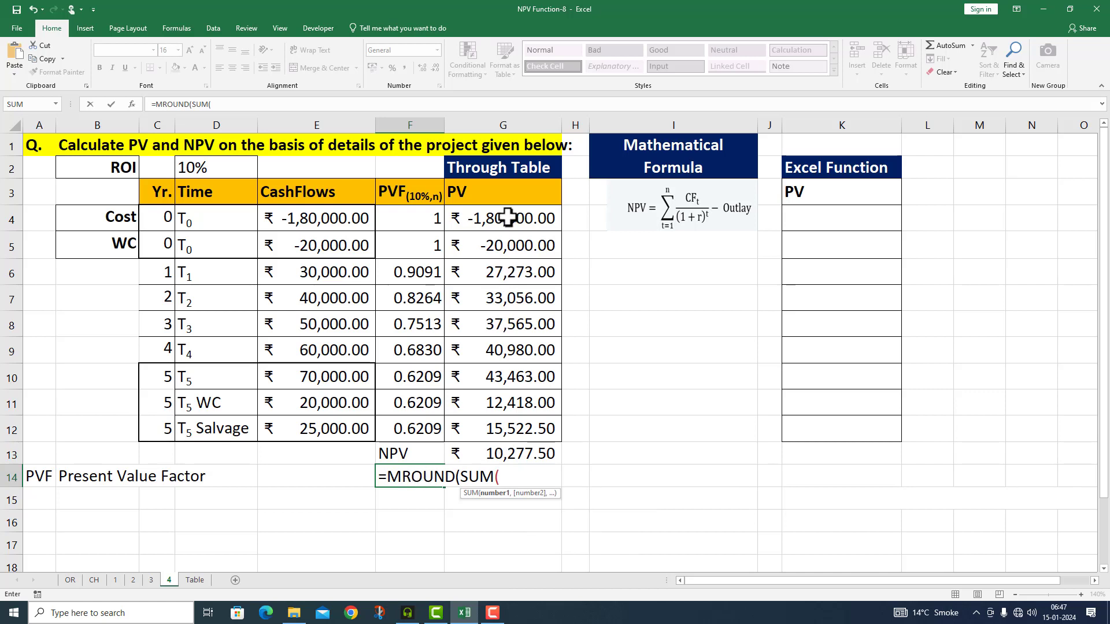
{"action": "left_click_drag", "start_coordinate": [507, 218], "coordinate": [492, 426]}
{"action": "type", "text": "),10"}
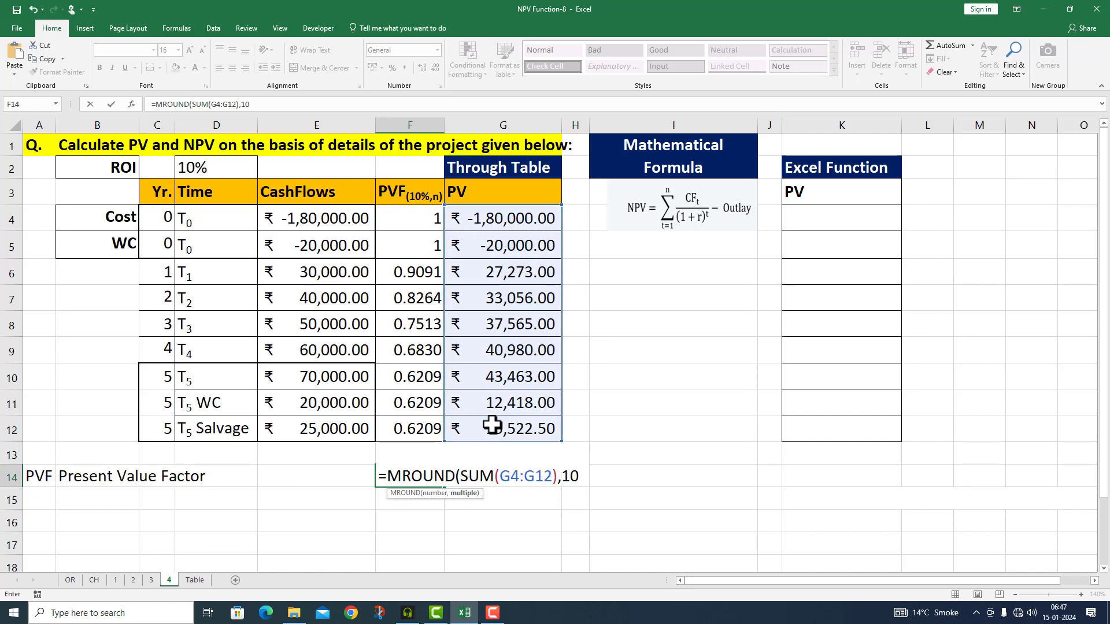
{"action": "type", "text": ")"}
{"action": "key", "text": "Return"}
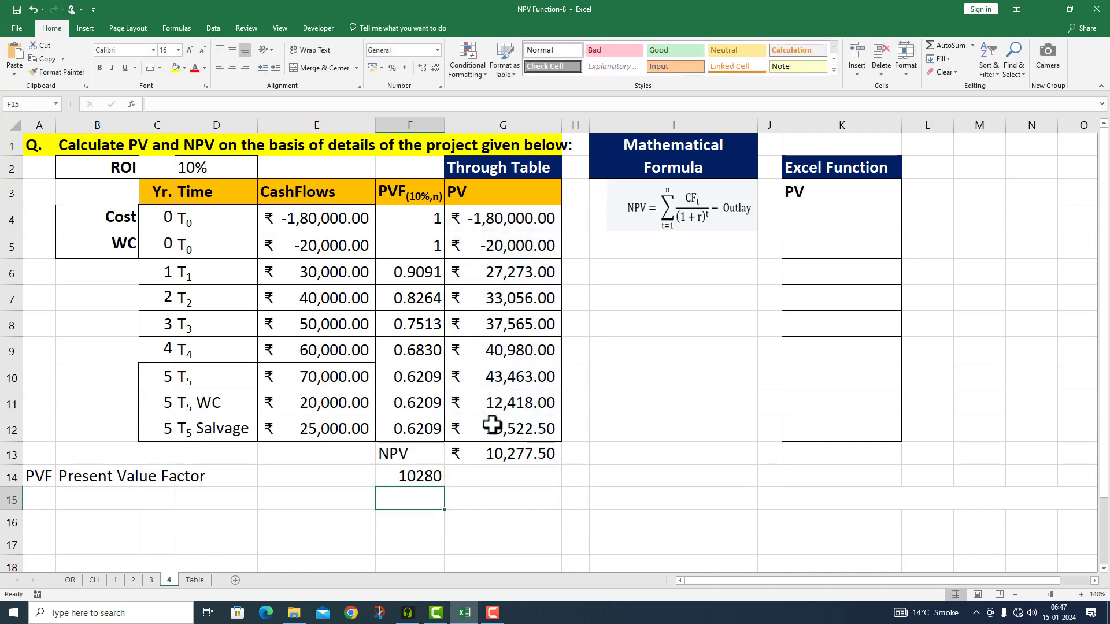
{"action": "left_click", "coordinate": [408, 476]}
{"action": "left_click_drag", "start_coordinate": [386, 485], "coordinate": [453, 486]}
{"action": "left_click", "coordinate": [404, 459]}
{"action": "left_click", "coordinate": [511, 475]}
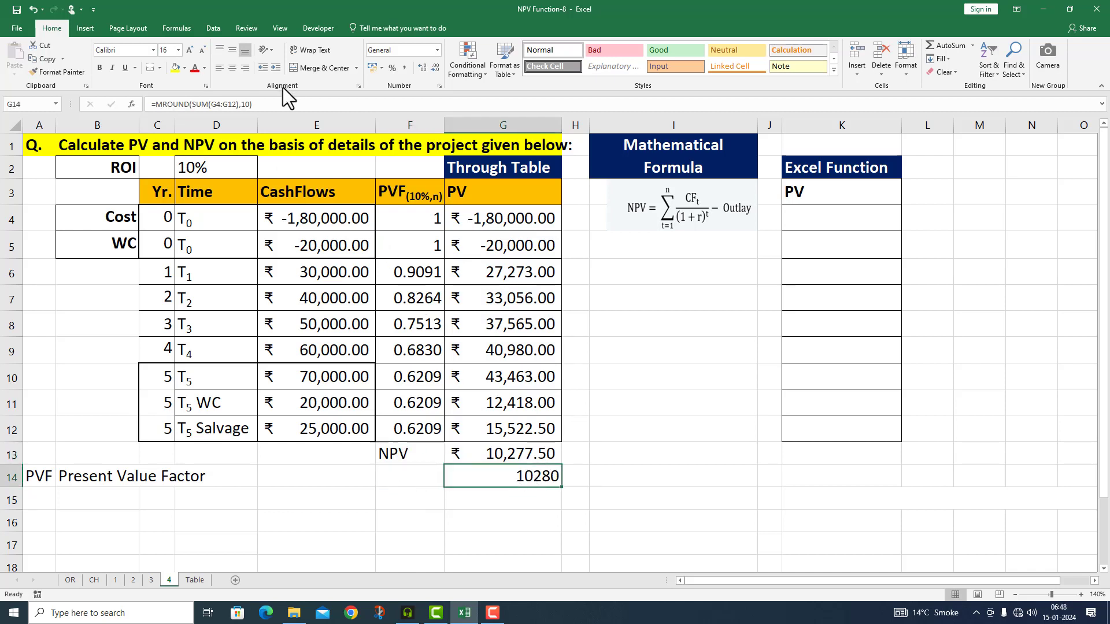
{"action": "left_click", "coordinate": [373, 68]}
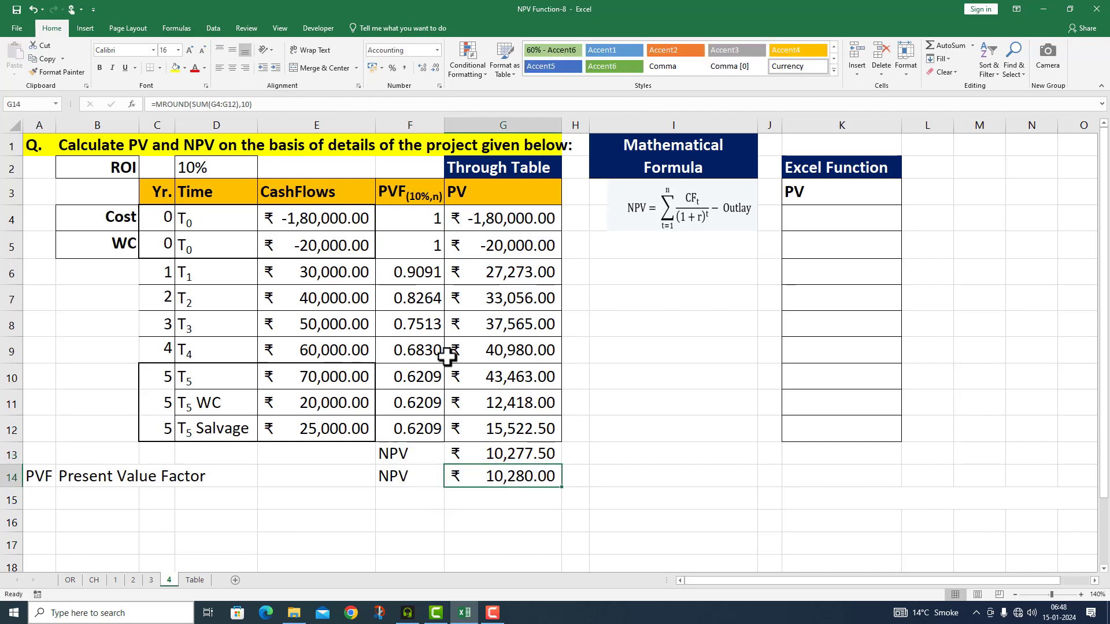
Show the formula =MROUND(SUM(G4:G12),10) as text in G15.
{"action": "left_click", "coordinate": [262, 104]}
{"action": "left_click_drag", "start_coordinate": [262, 104], "coordinate": [149, 104]}
{"action": "key", "text": "ctrl+c"}
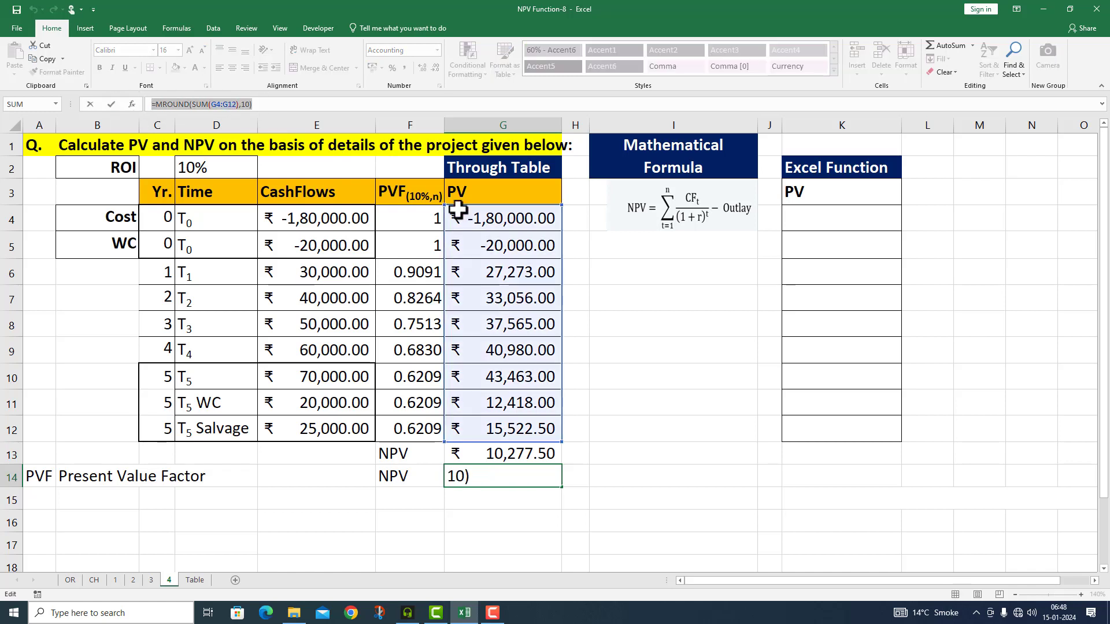
{"action": "key", "text": "Return"}
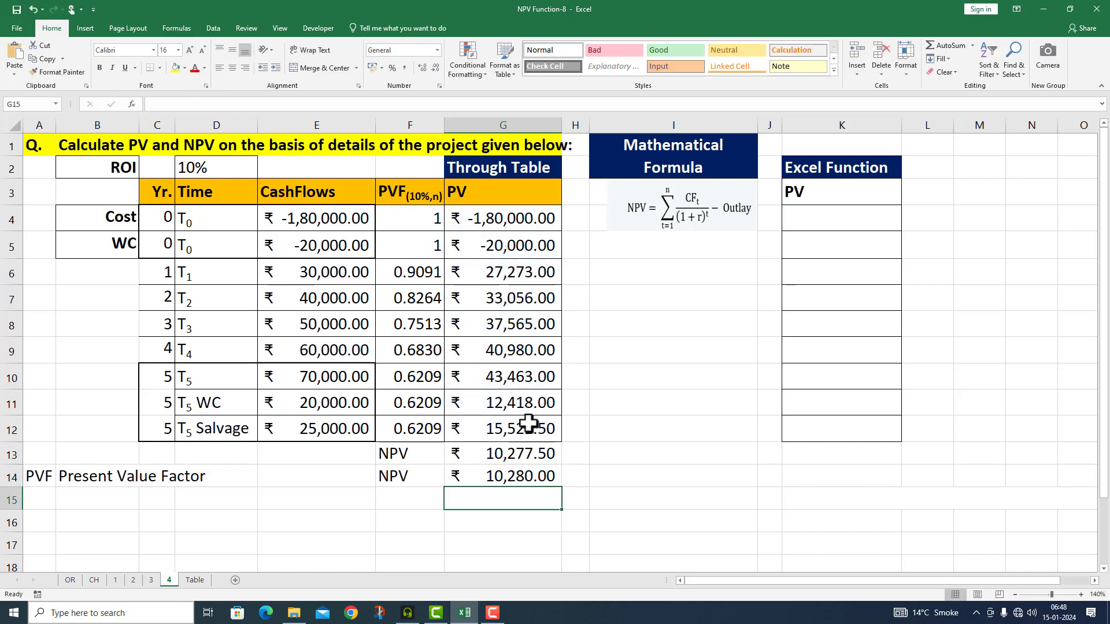
{"action": "double_click", "coordinate": [471, 498]}
{"action": "key", "text": "ctrl+v"}
{"action": "key", "text": "Home"}
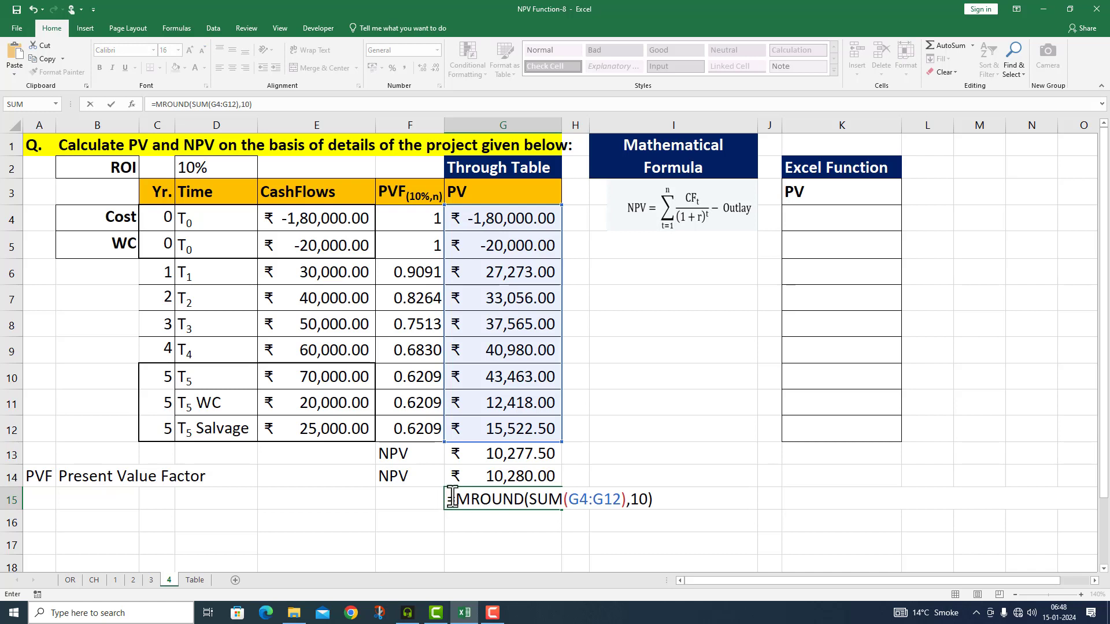
{"action": "type", "text": "'"}
{"action": "key", "text": "Return"}
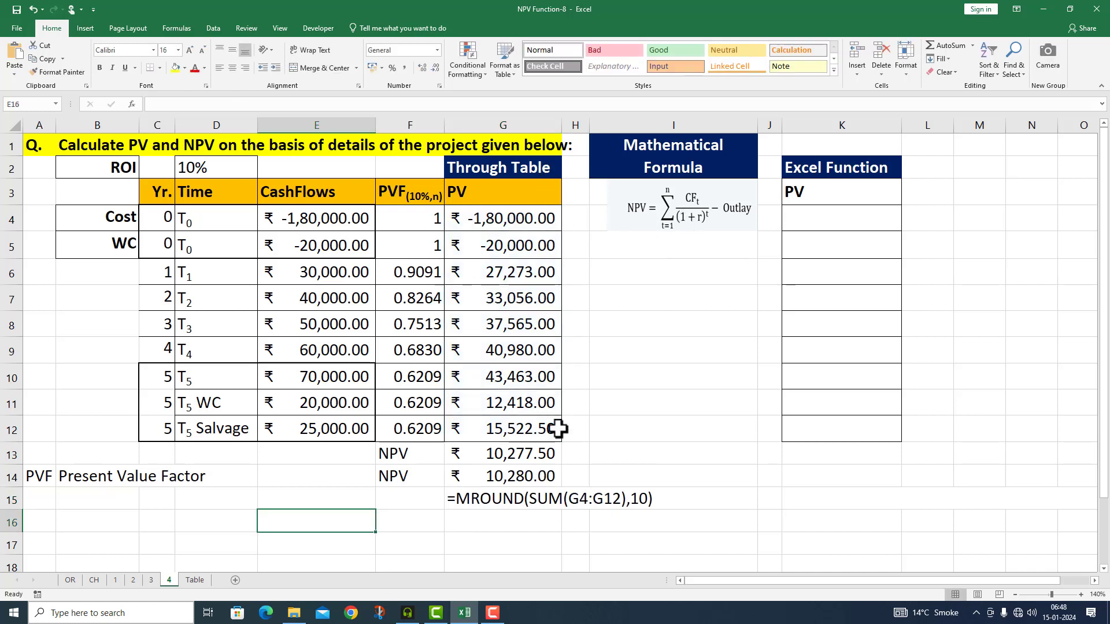
Enter =E6/(1+$D$2)^C6 in I6, giving the T1 present value ₹27,272.73.
{"action": "left_click", "coordinate": [622, 270]}
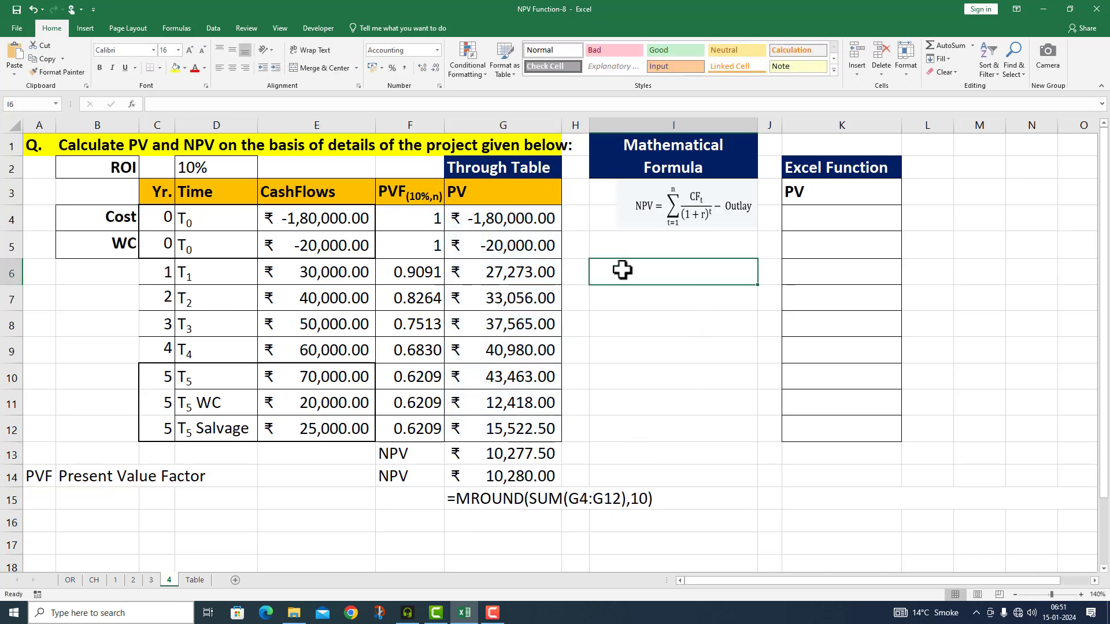
{"action": "double_click", "coordinate": [622, 269]}
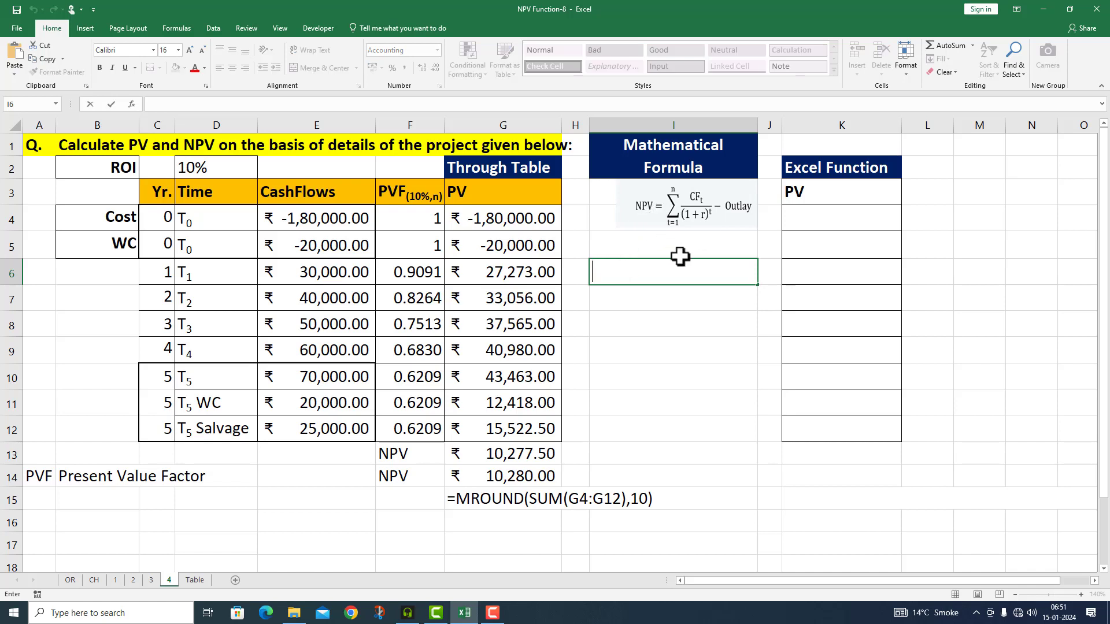
{"action": "type", "text": "="}
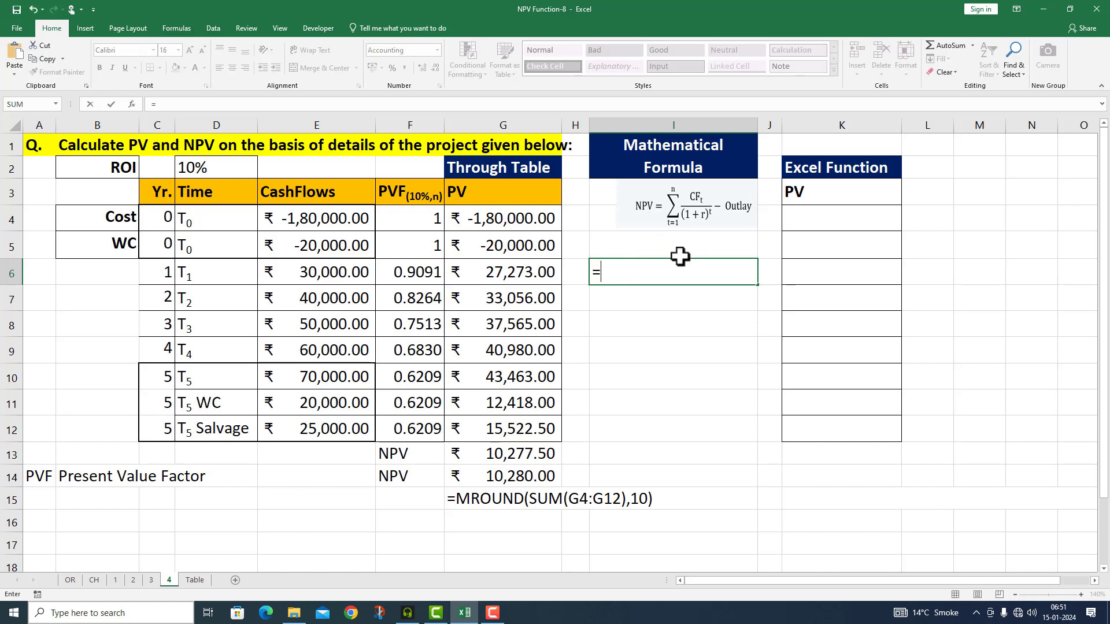
{"action": "left_click", "coordinate": [362, 272]}
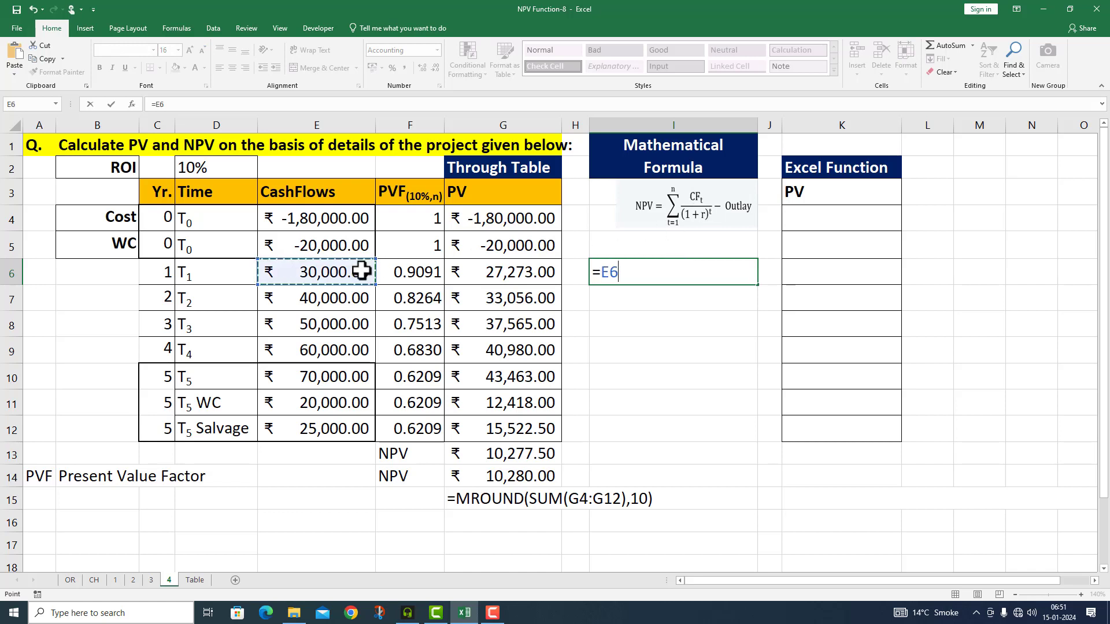
{"action": "type", "text": "/(1"}
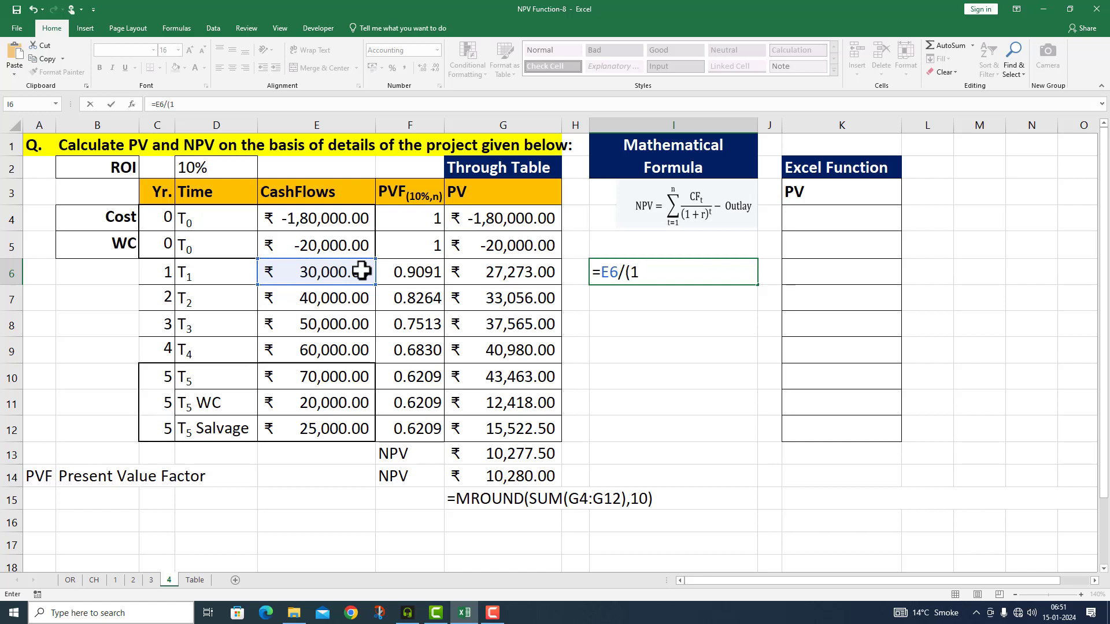
{"action": "type", "text": "+"}
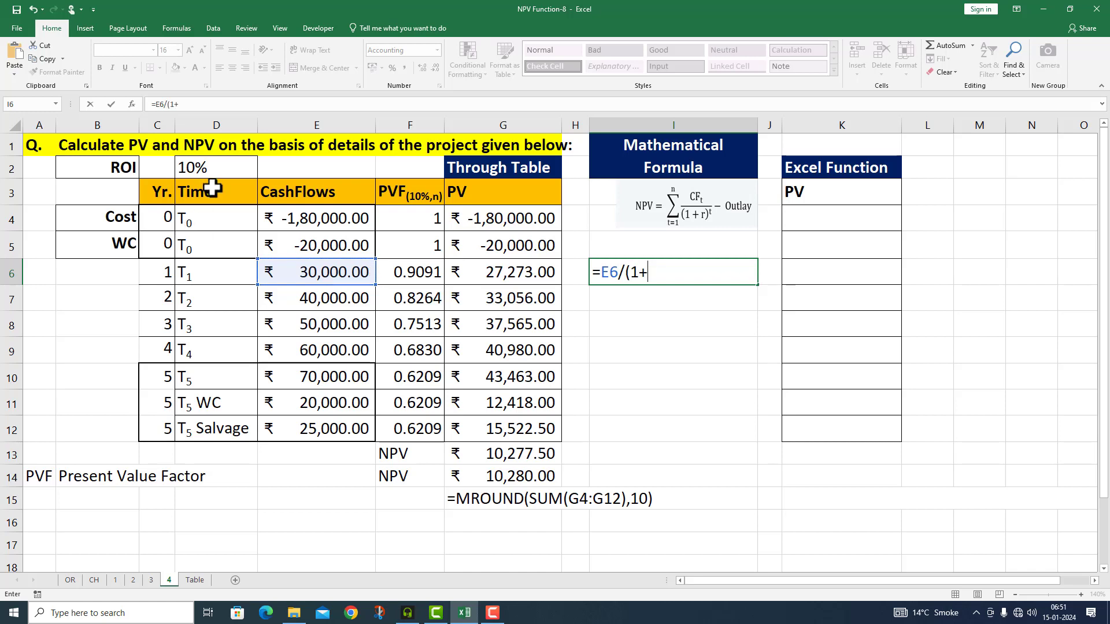
{"action": "left_click", "coordinate": [214, 166]}
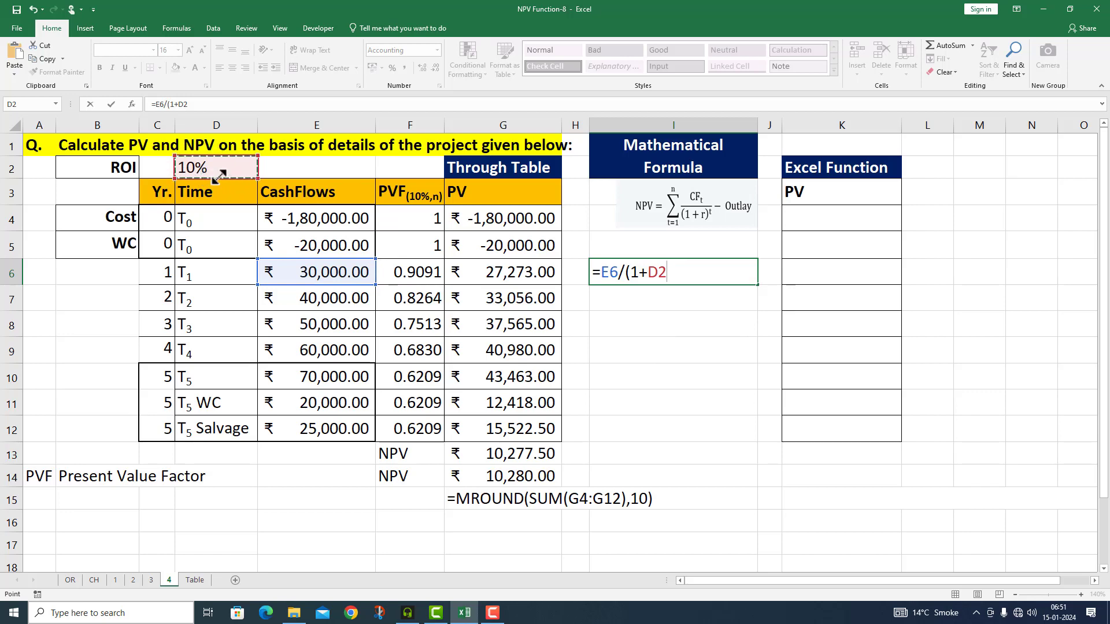
{"action": "key", "text": "F4"}
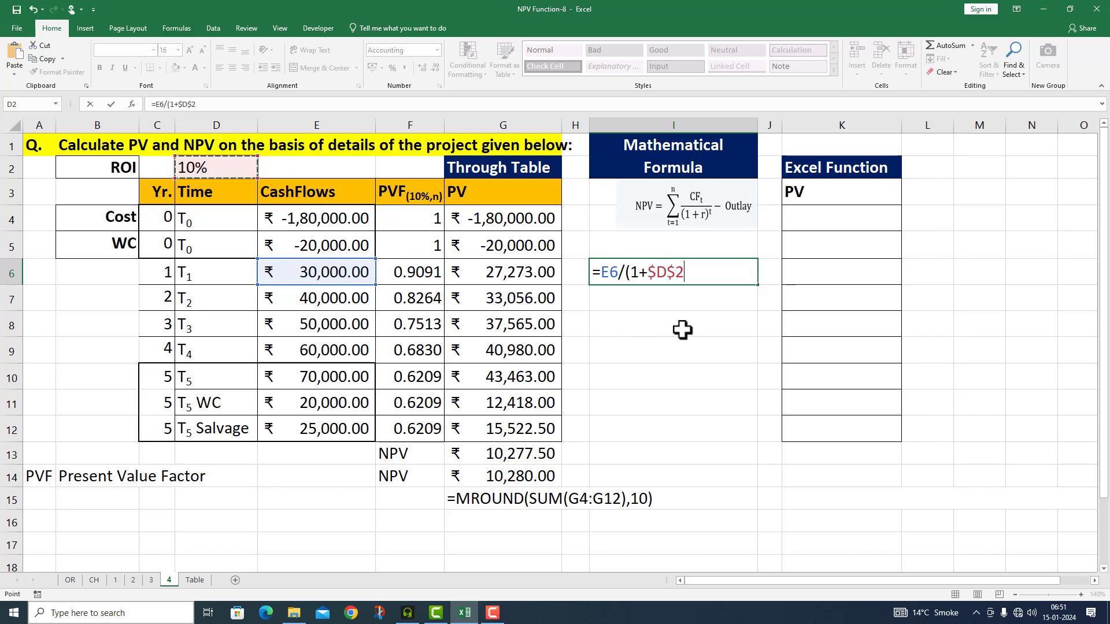
{"action": "type", "text": ")"}
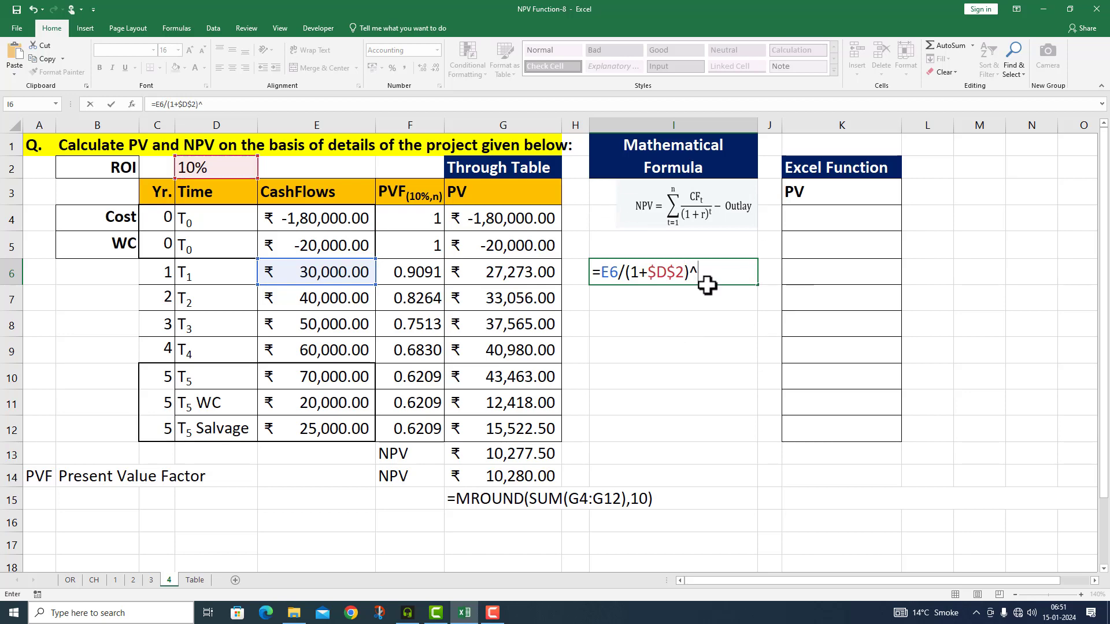
{"action": "type", "text": "^"}
{"action": "left_click", "coordinate": [156, 272]}
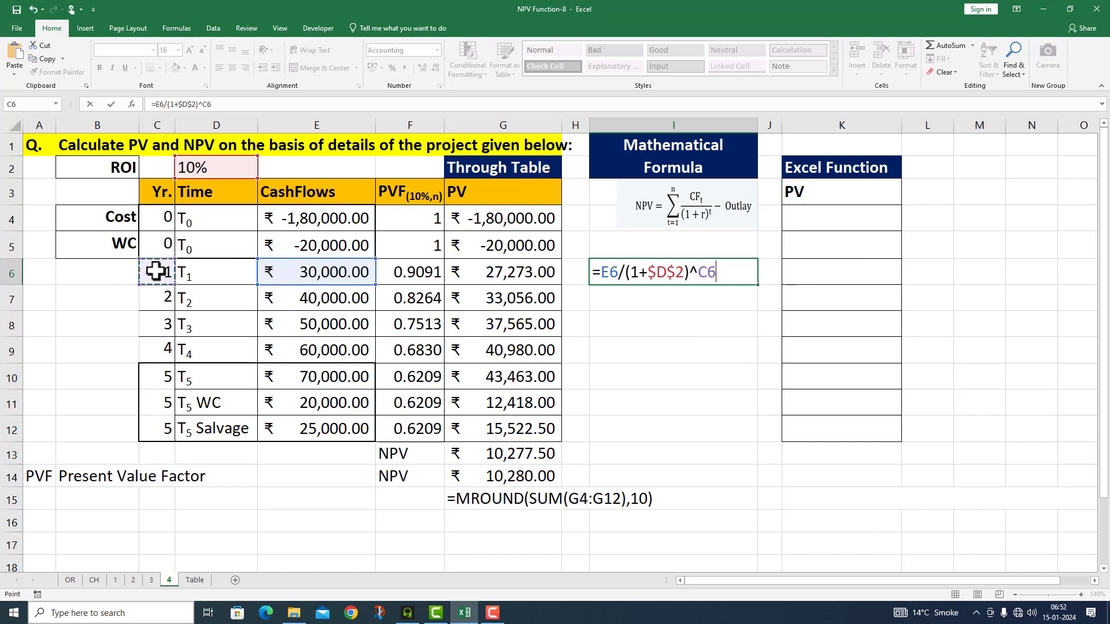
{"action": "key", "text": "Return"}
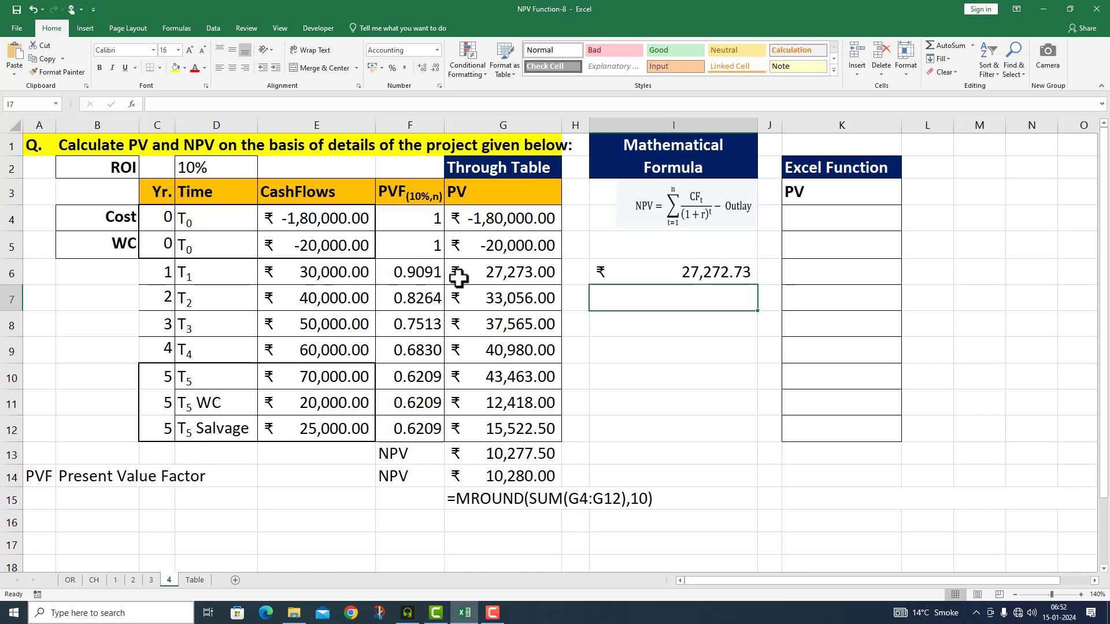
Copy the I6 formula text for use as a label in I5.
{"action": "left_click", "coordinate": [742, 278]}
{"action": "key", "text": "F2"}
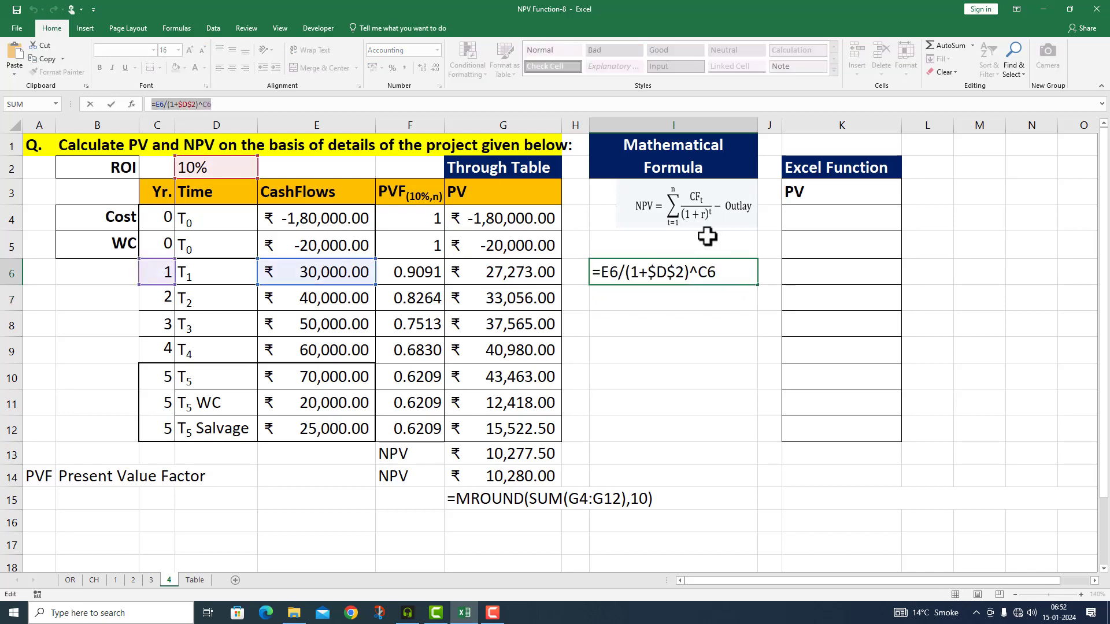
{"action": "key", "text": "shift+Home"}
{"action": "key", "text": "ctrl+c"}
{"action": "key", "text": "Return"}
{"action": "left_click", "coordinate": [643, 242]}
Show =E6/(1+$D$2)^C6 as text in I5 and fill the formula down to I12.
{"action": "key", "text": "F2"}
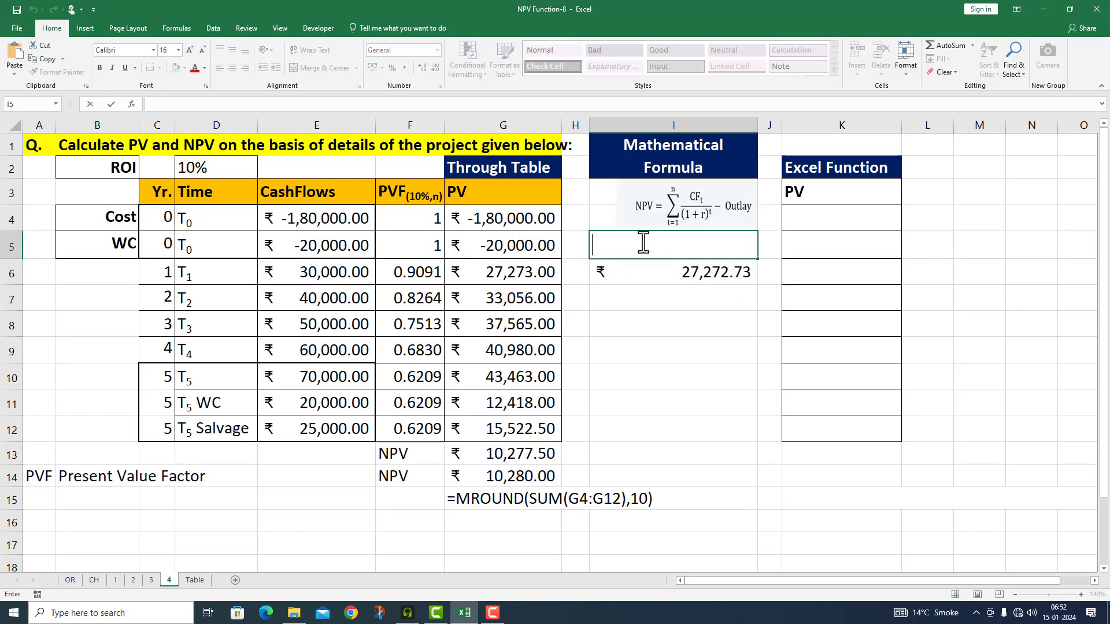
{"action": "key", "text": "ctrl+v"}
{"action": "left_click", "coordinate": [594, 246]}
{"action": "type", "text": "'"}
{"action": "key", "text": "Return"}
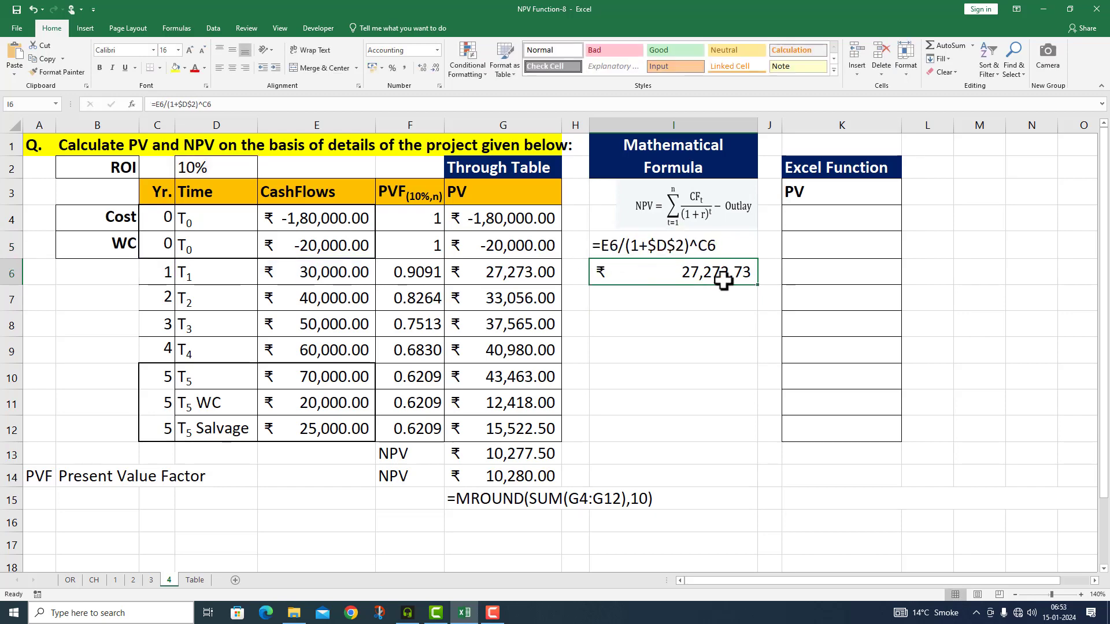
{"action": "left_click_drag", "start_coordinate": [759, 284], "coordinate": [751, 435]}
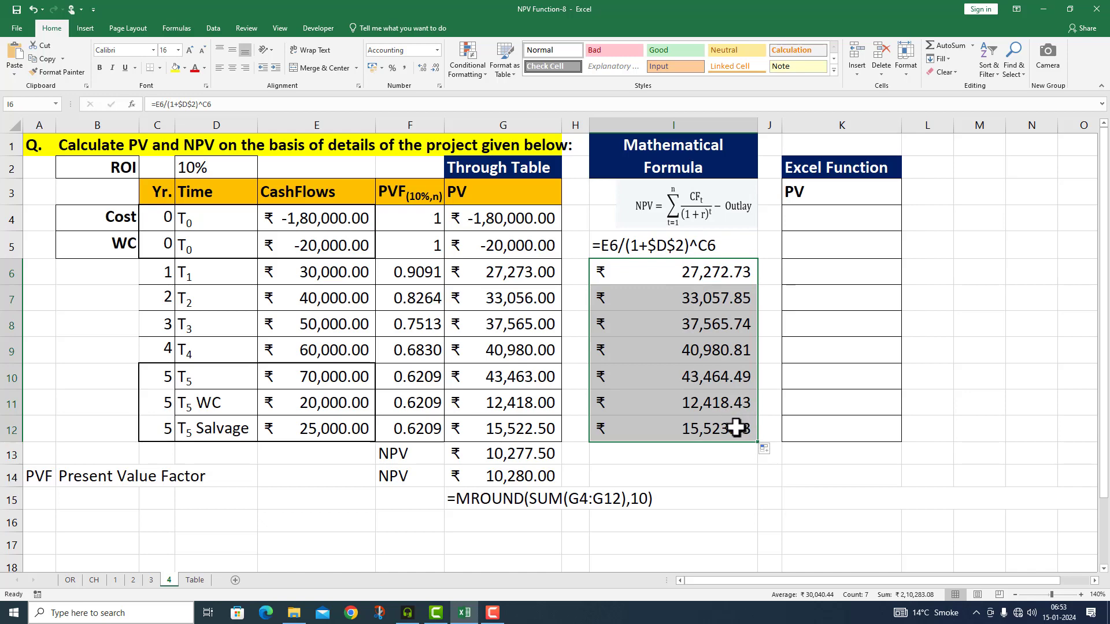
{"action": "double_click", "coordinate": [648, 451]}
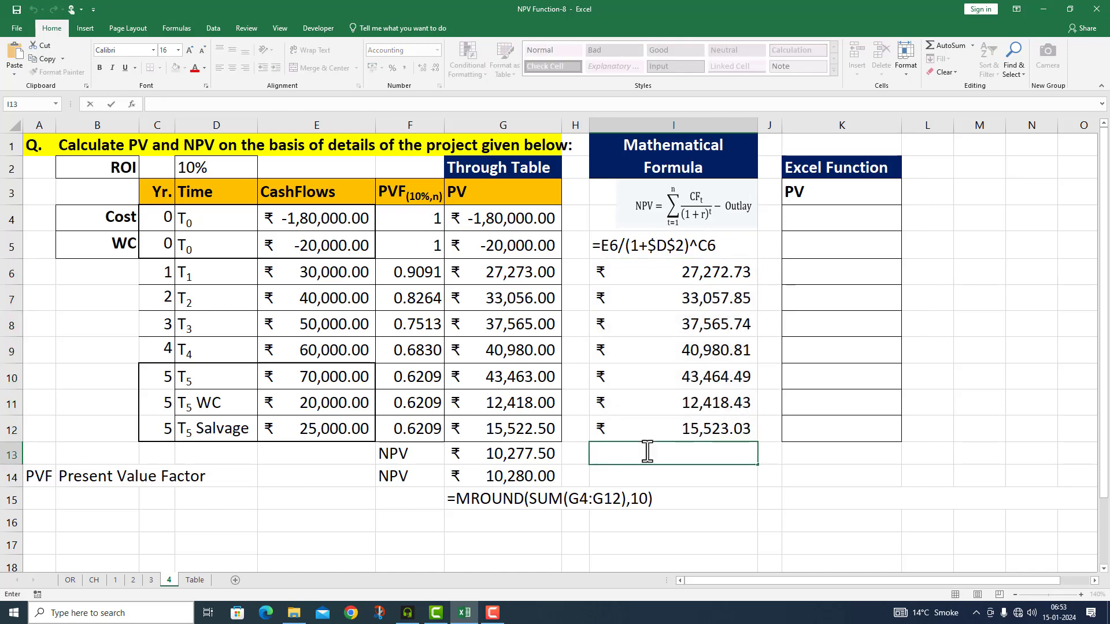
Total the present values in I13 with =SUM(I6:I12), giving ₹2,10,283.08.
{"action": "type", "text": "="}
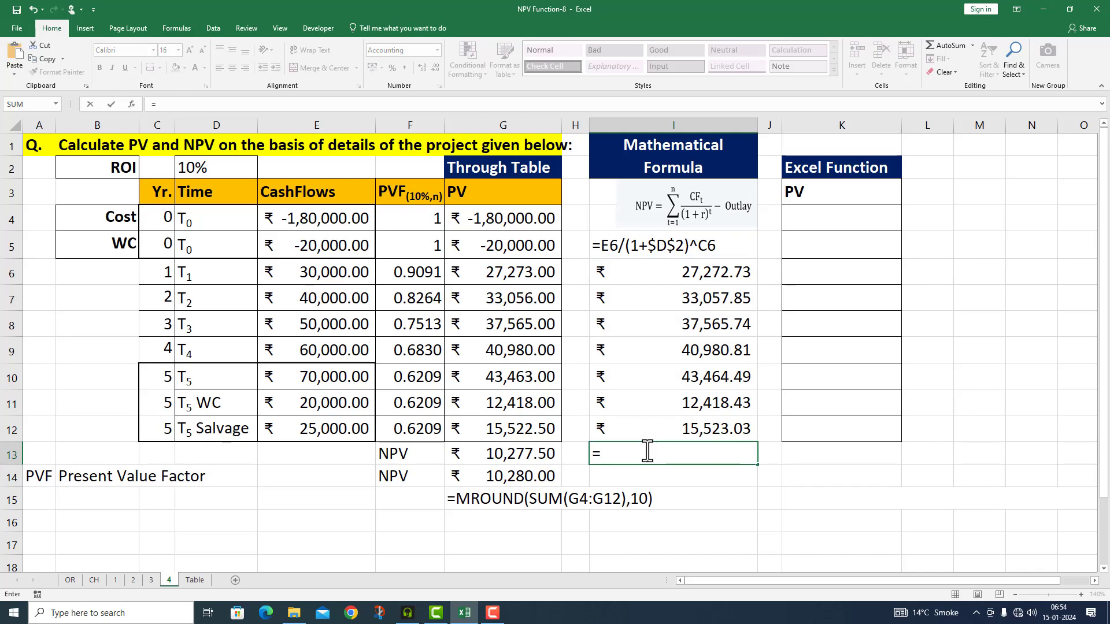
{"action": "type", "text": "SUM("}
{"action": "left_click_drag", "start_coordinate": [712, 272], "coordinate": [709, 428]}
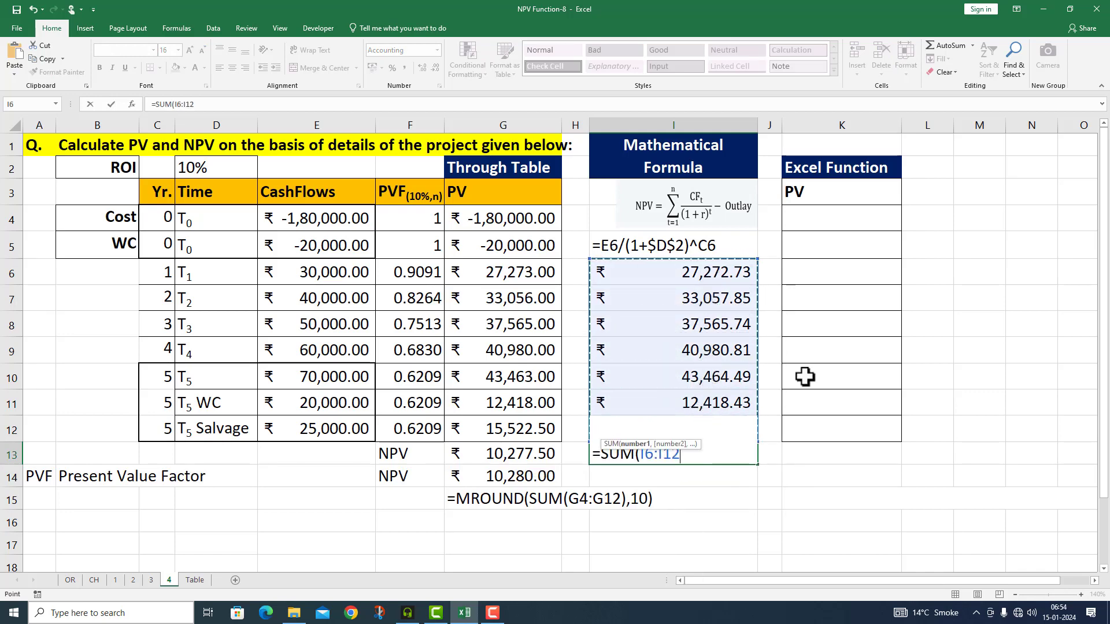
{"action": "type", "text": ")"}
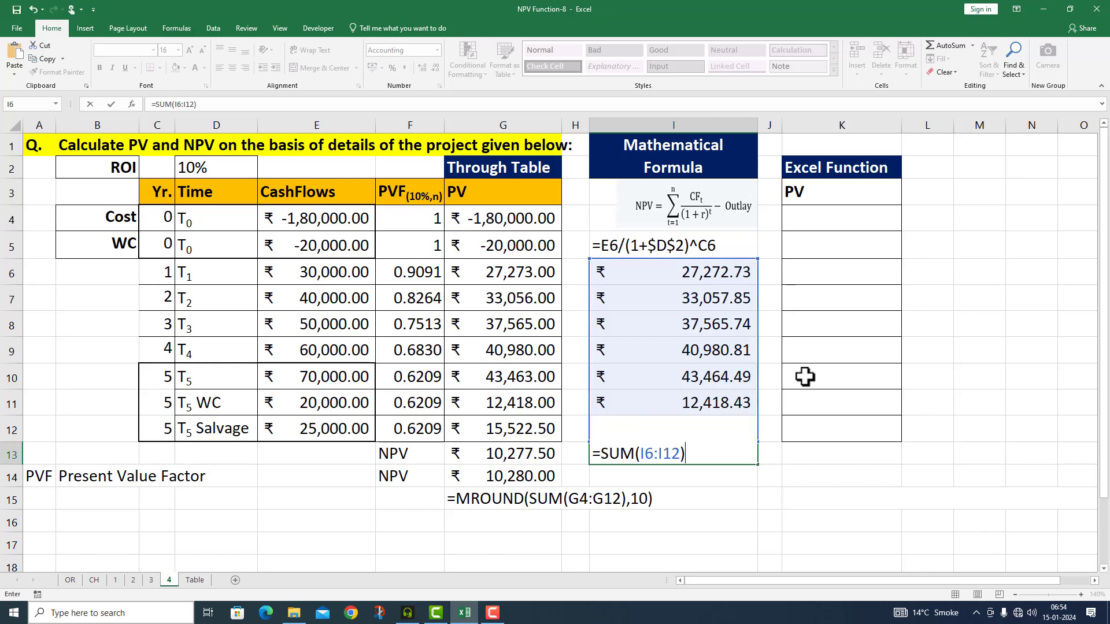
{"action": "key", "text": "Return"}
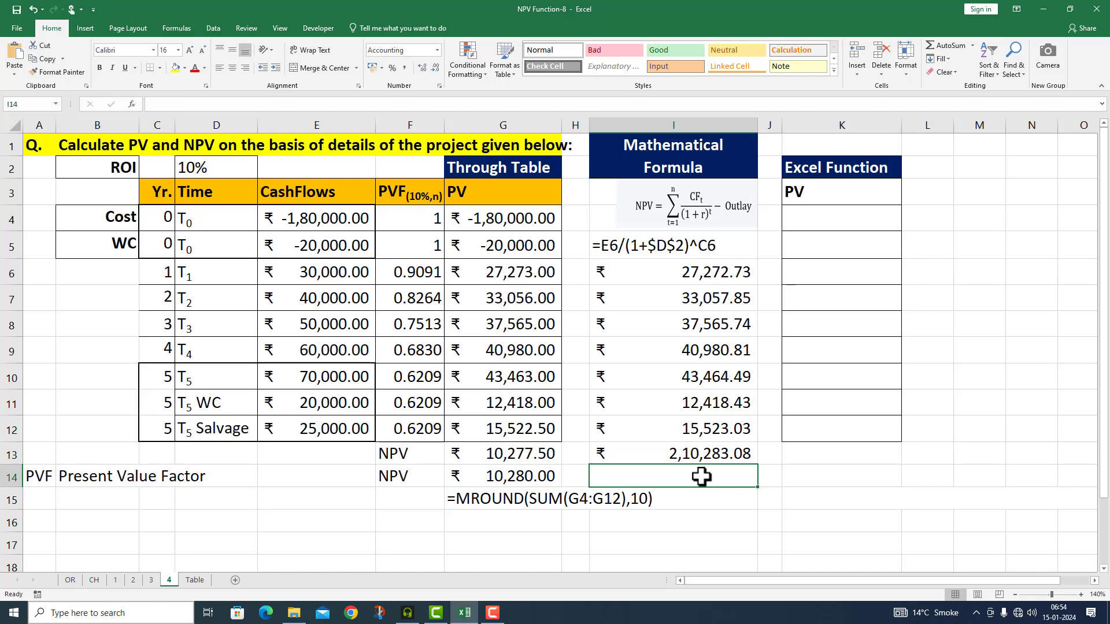
Enter the combined outlay =E4+E5 in I14, showing ₹-2,00,000.00.
{"action": "type", "text": "="}
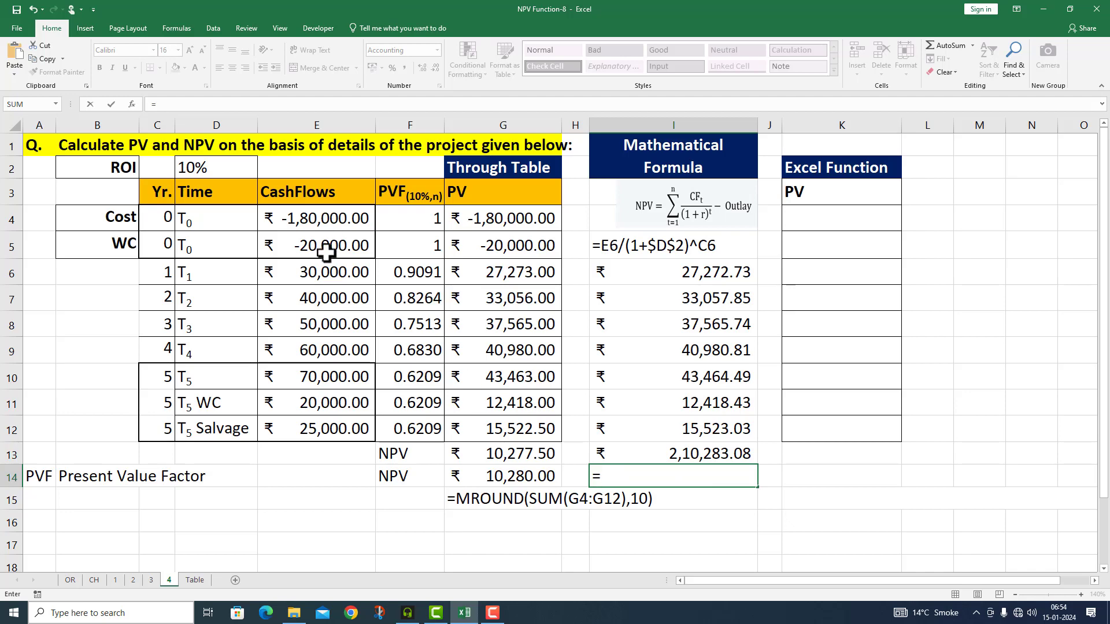
{"action": "left_click", "coordinate": [326, 220]}
{"action": "type", "text": "+"}
{"action": "left_click", "coordinate": [327, 245]}
{"action": "key", "text": "Return"}
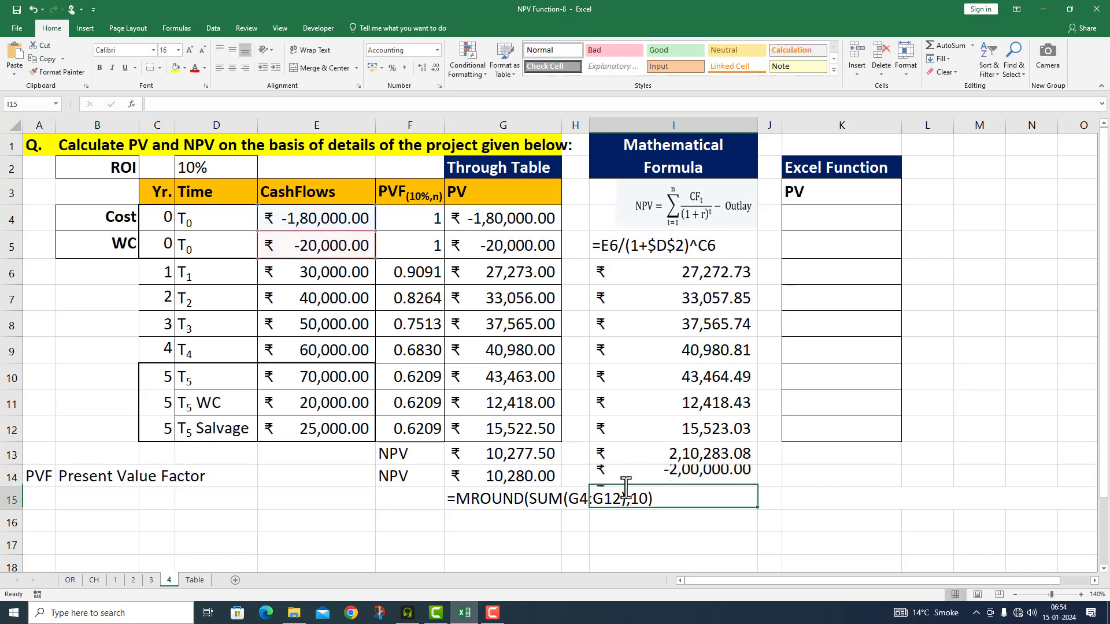
{"action": "left_click", "coordinate": [703, 472]}
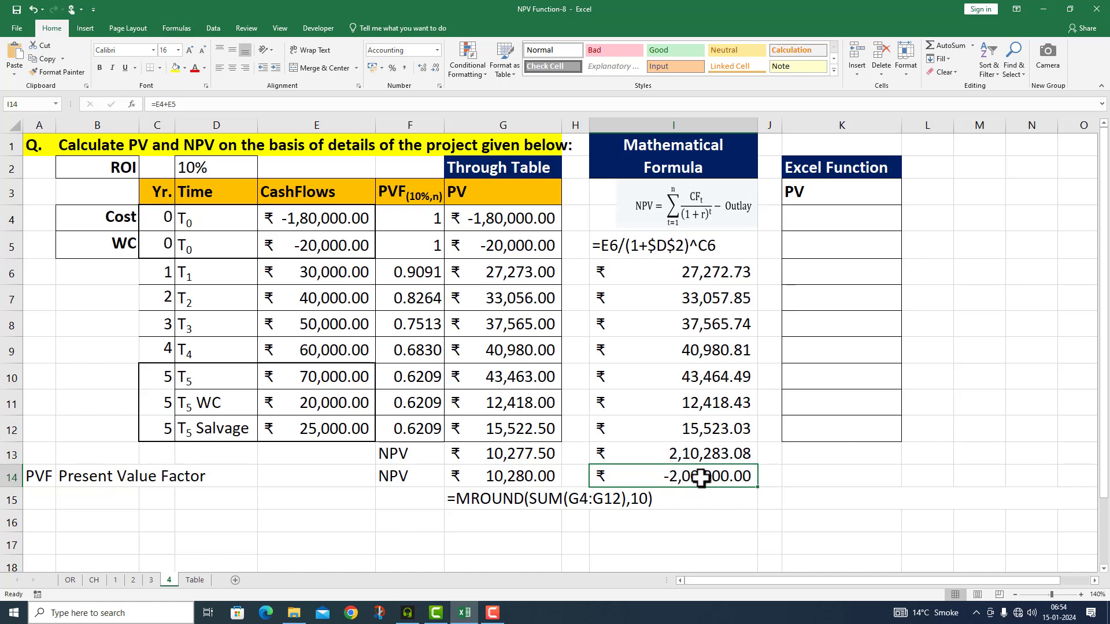
{"action": "left_click", "coordinate": [645, 544]}
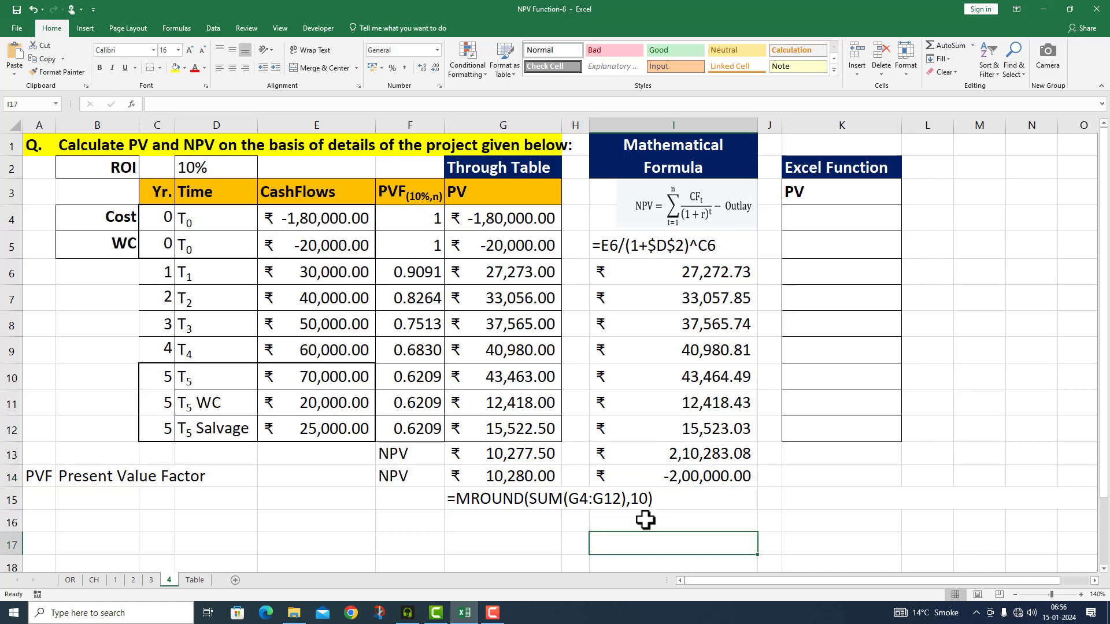
Enter =MROUND(SUM(I13:I14),10) in I16 with Accounting format, showing ₹10,280.00.
{"action": "left_click", "coordinate": [646, 521]}
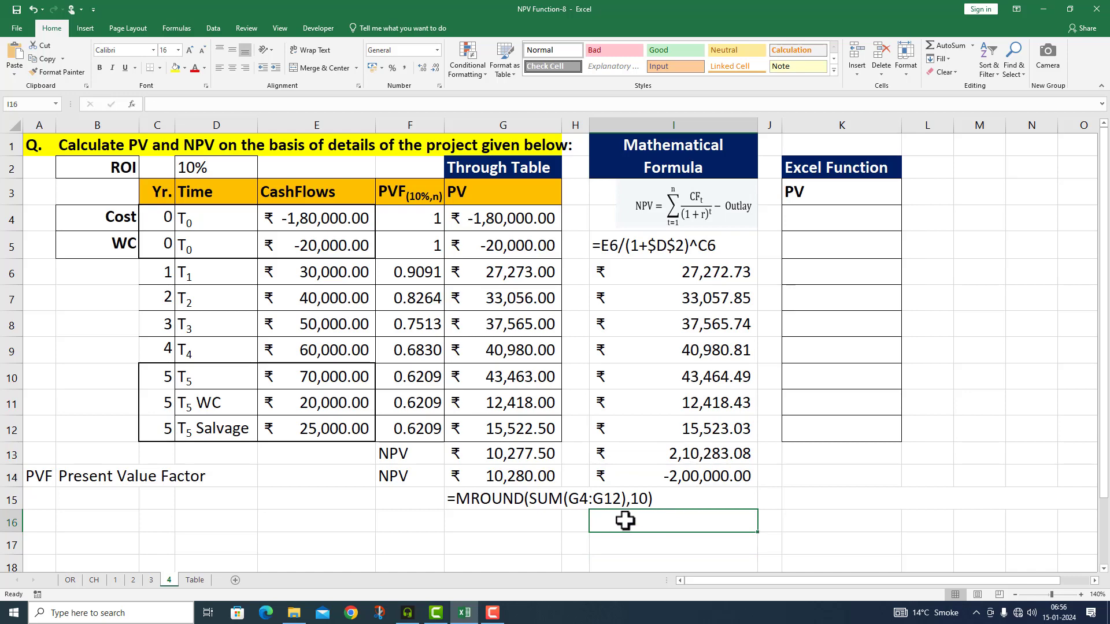
{"action": "type", "text": "="}
{"action": "type", "text": "=MRO"}
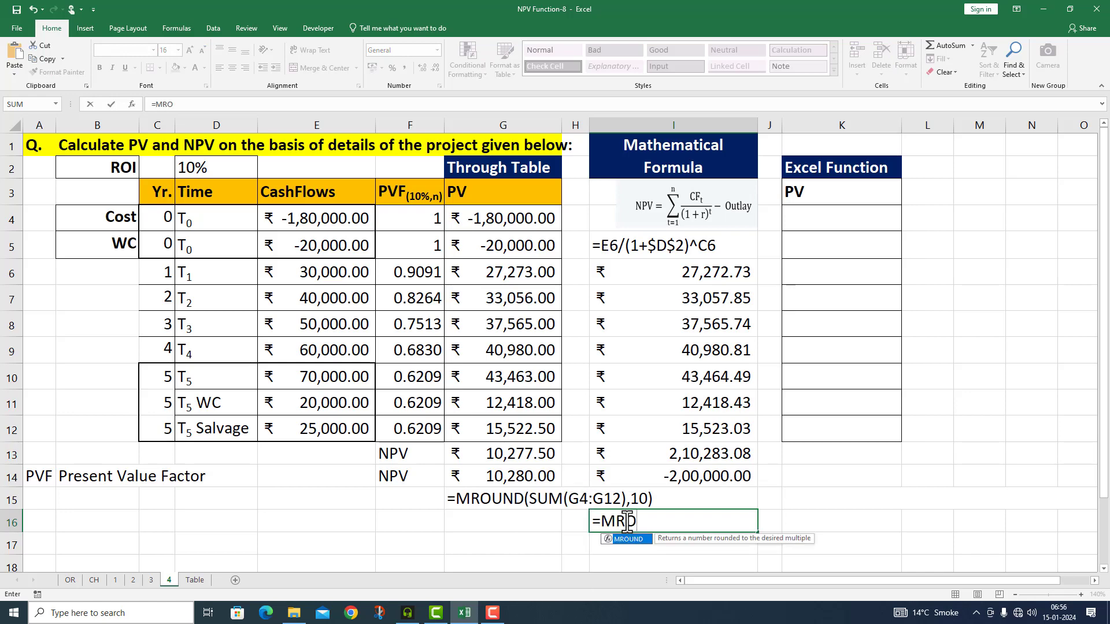
{"action": "type", "text": "UND(S"}
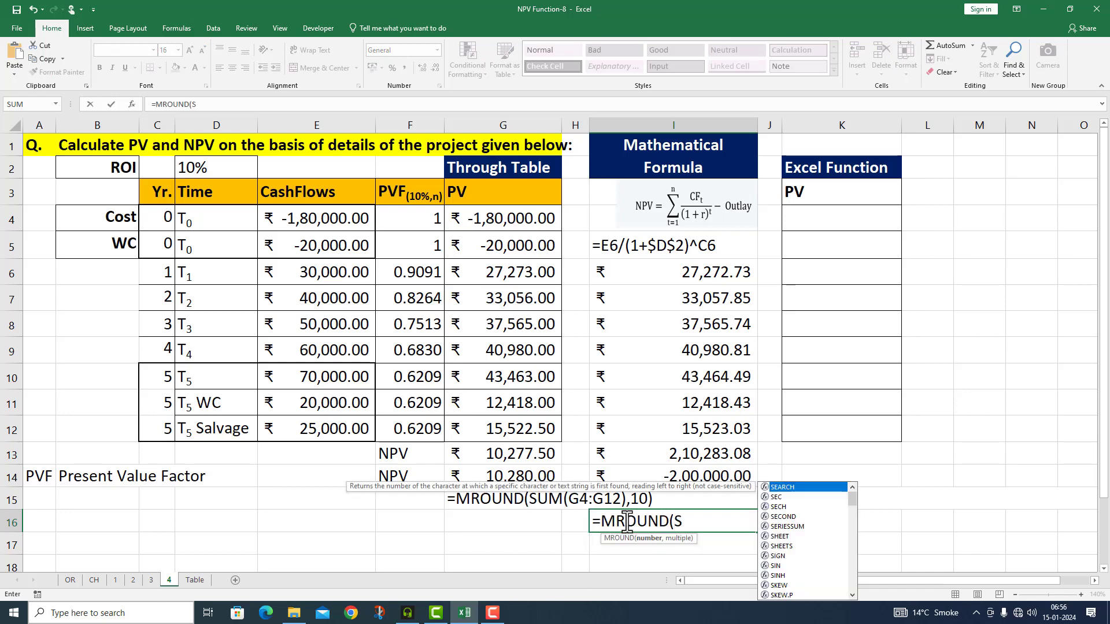
{"action": "type", "text": "UM("}
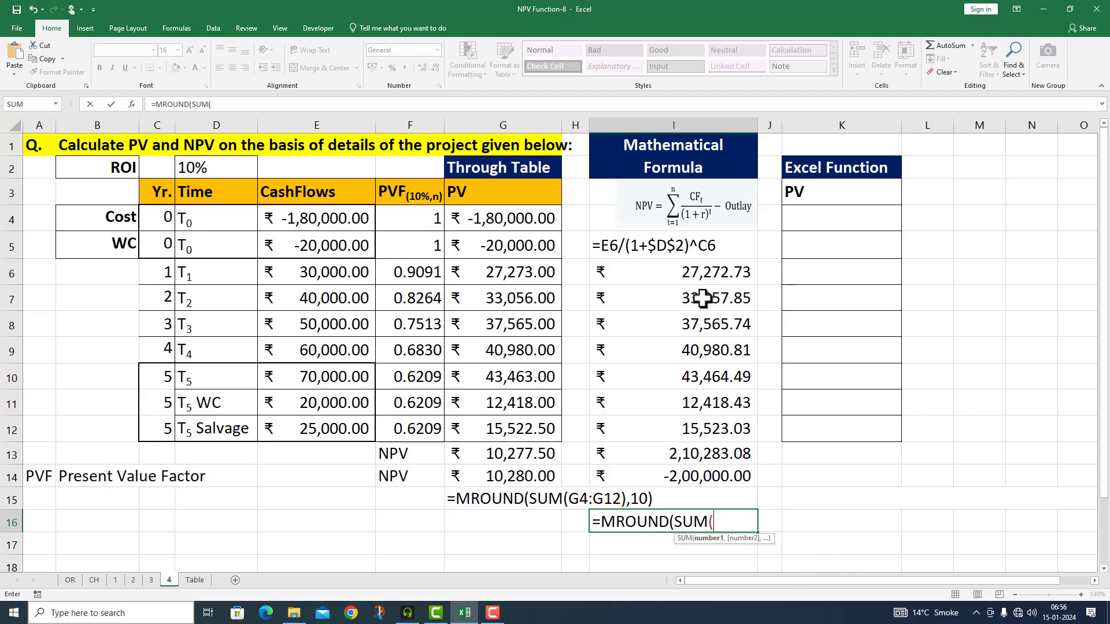
{"action": "left_click_drag", "start_coordinate": [685, 454], "coordinate": [688, 476]}
{"action": "type", "text": "),10"}
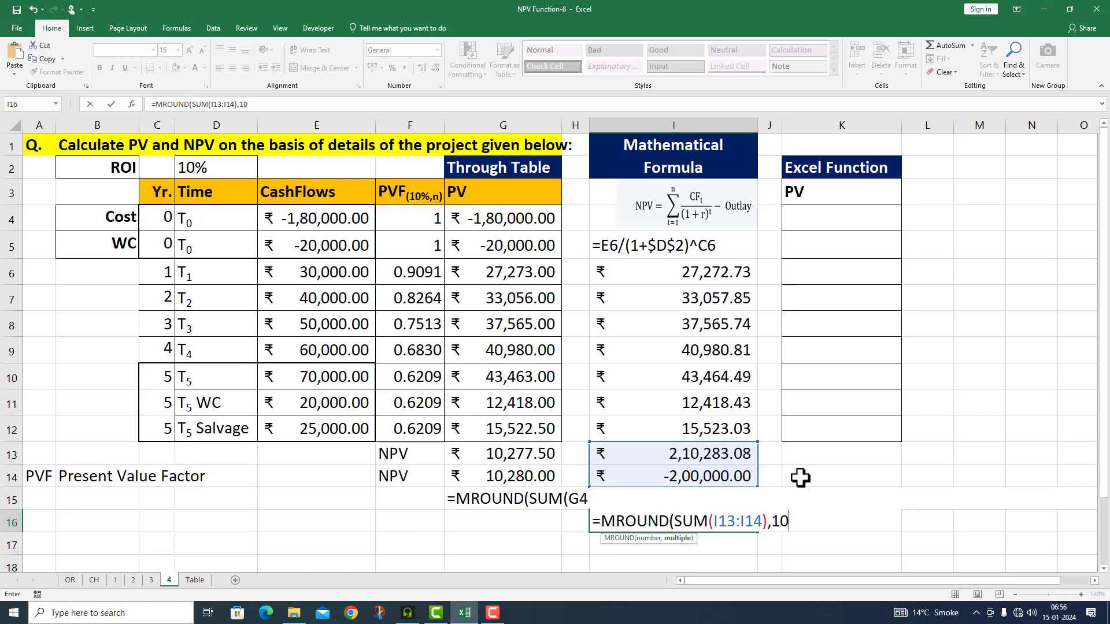
{"action": "type", "text": ")"}
{"action": "key", "text": "Return"}
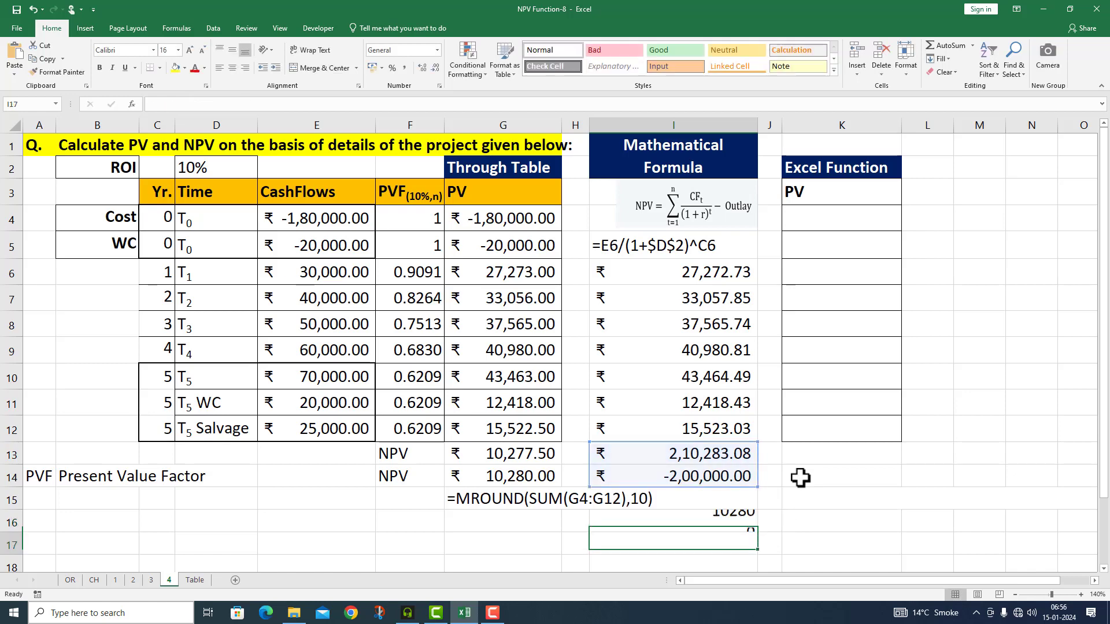
{"action": "left_click", "coordinate": [709, 518]}
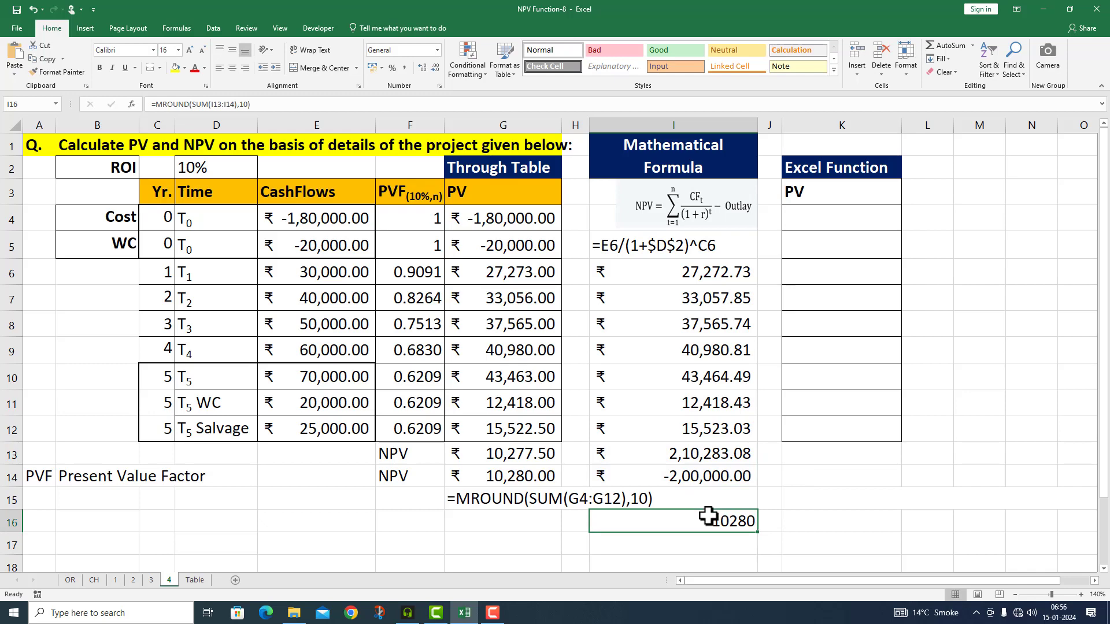
{"action": "left_click", "coordinate": [371, 67]}
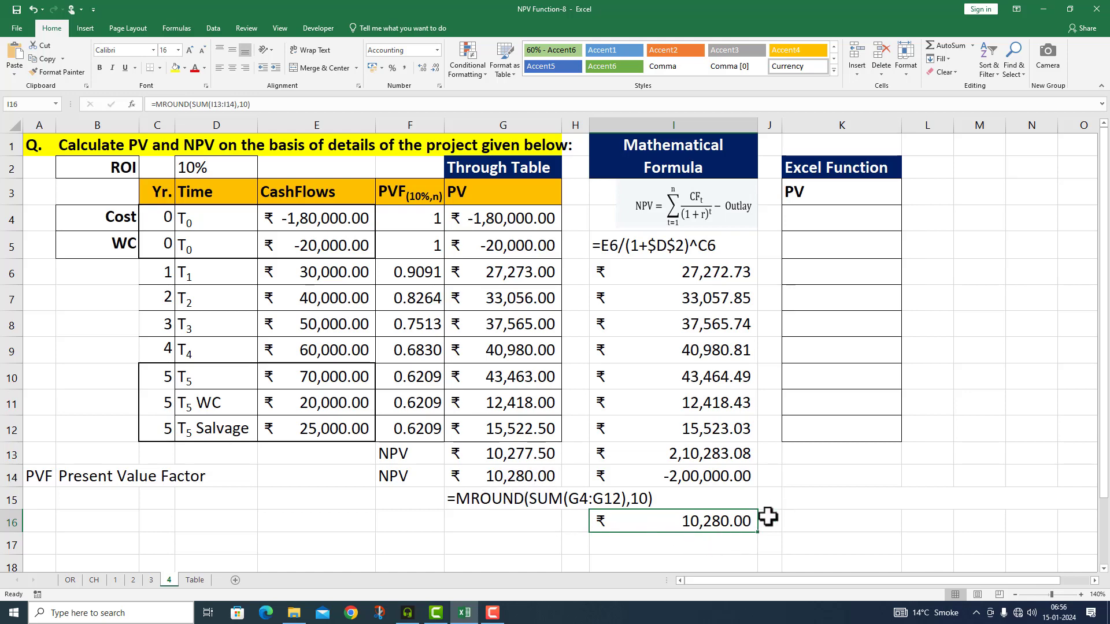
{"action": "left_click", "coordinate": [833, 239]}
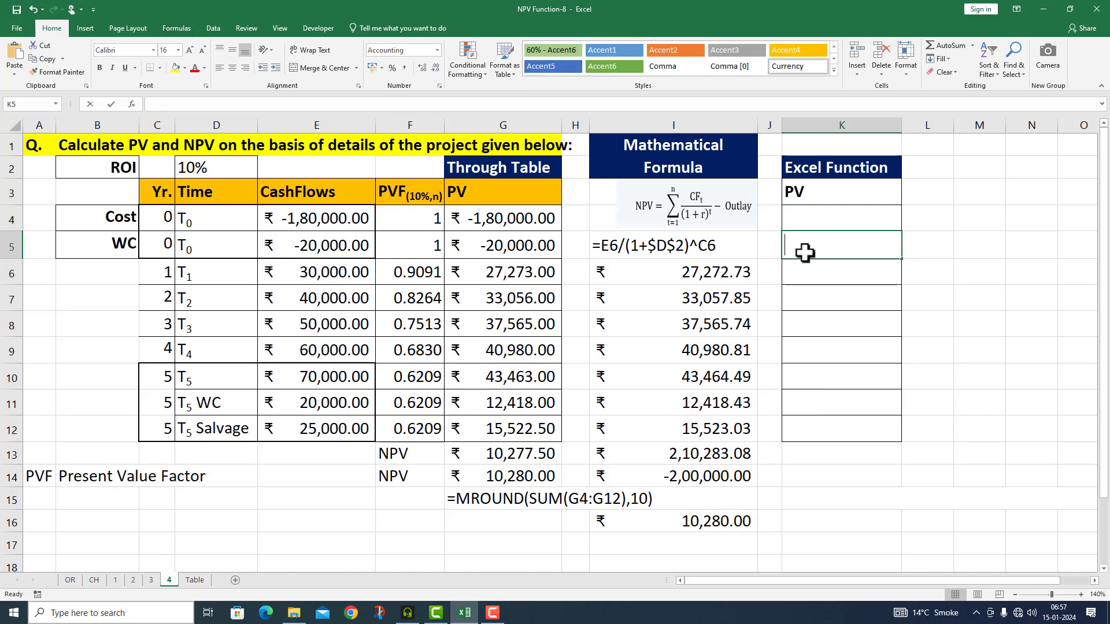
Enter the combined outlay =E4+E5 in K5, giving ₹-2,00,000.00.
{"action": "double_click", "coordinate": [807, 253]}
{"action": "type", "text": "="}
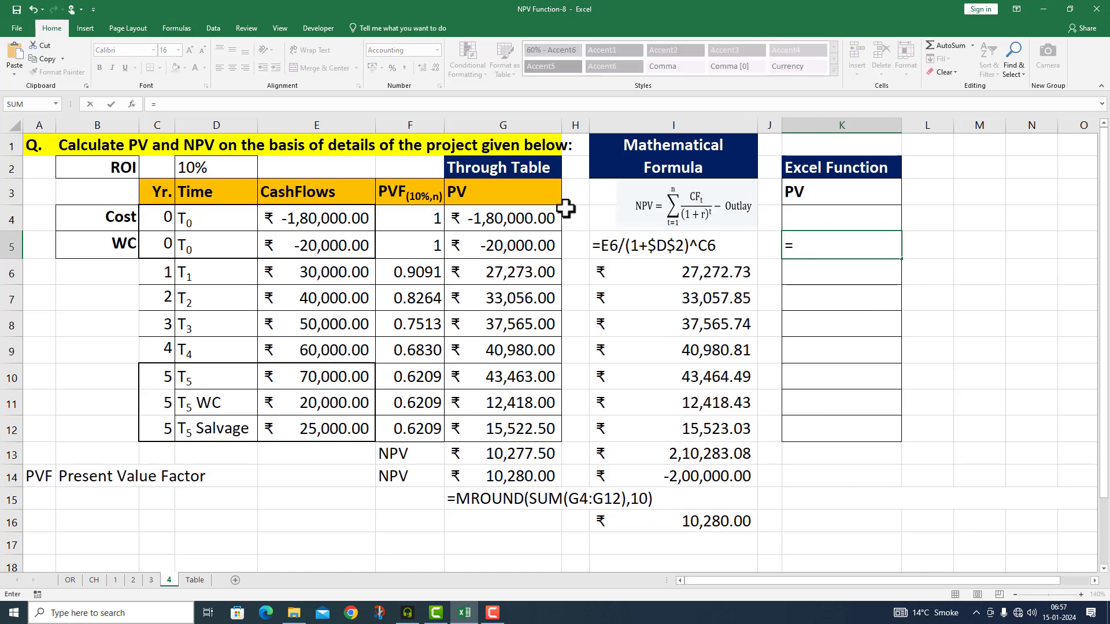
{"action": "left_click", "coordinate": [320, 215]}
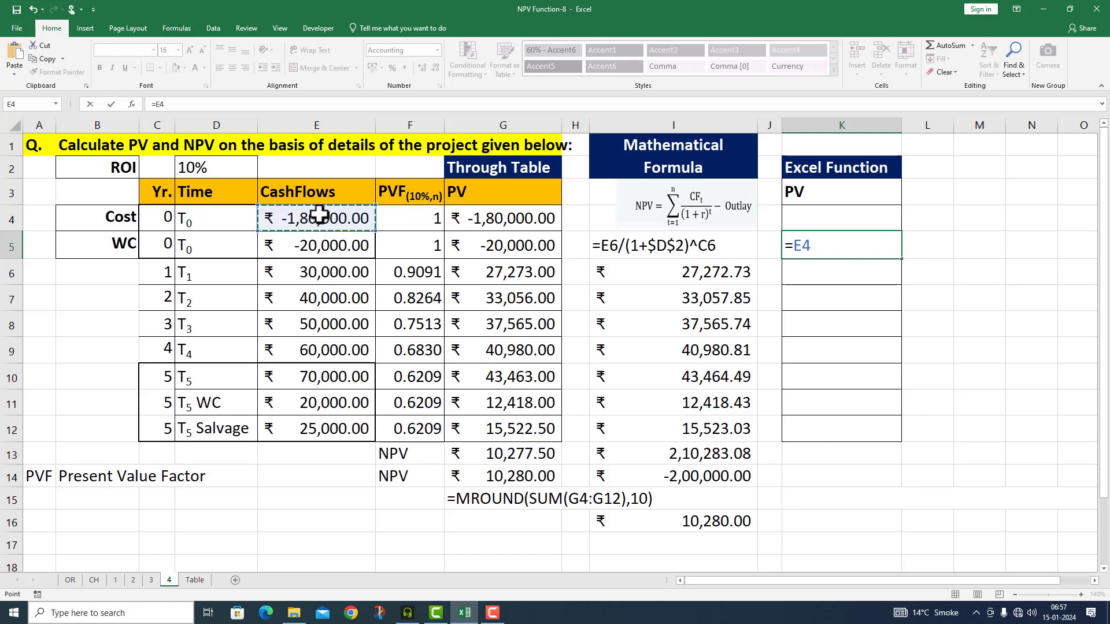
{"action": "type", "text": "+"}
{"action": "left_click", "coordinate": [303, 249]}
{"action": "key", "text": "Return"}
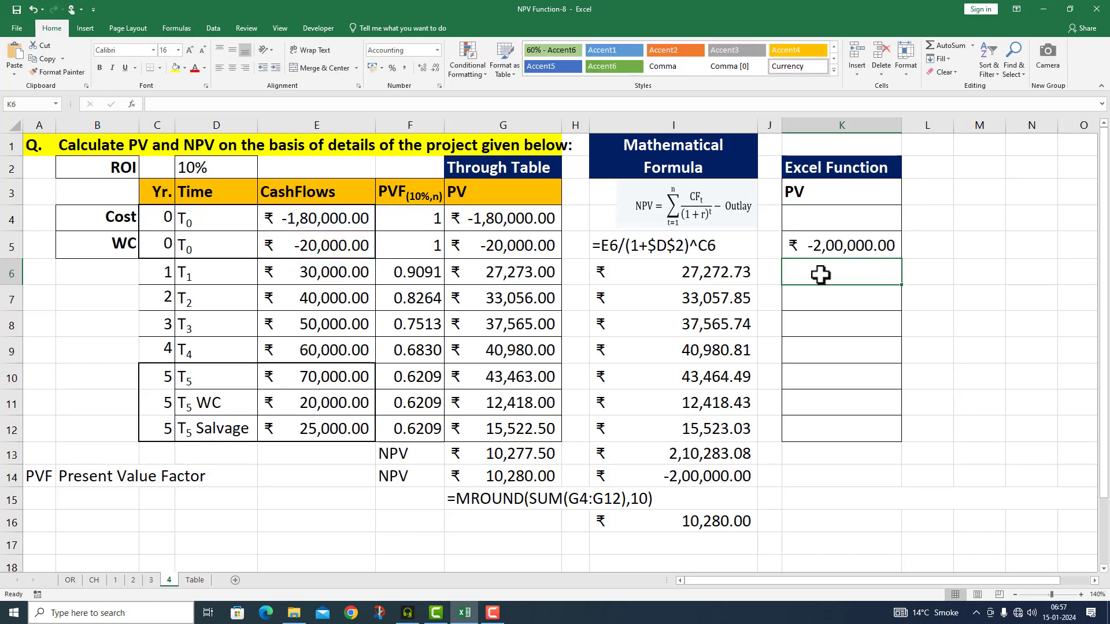
Link K6:K9 to the T1–T4 cash flows in E6:E9, ending with 50,000 and 60,000.
{"action": "type", "text": "="}
{"action": "left_click", "coordinate": [328, 272]}
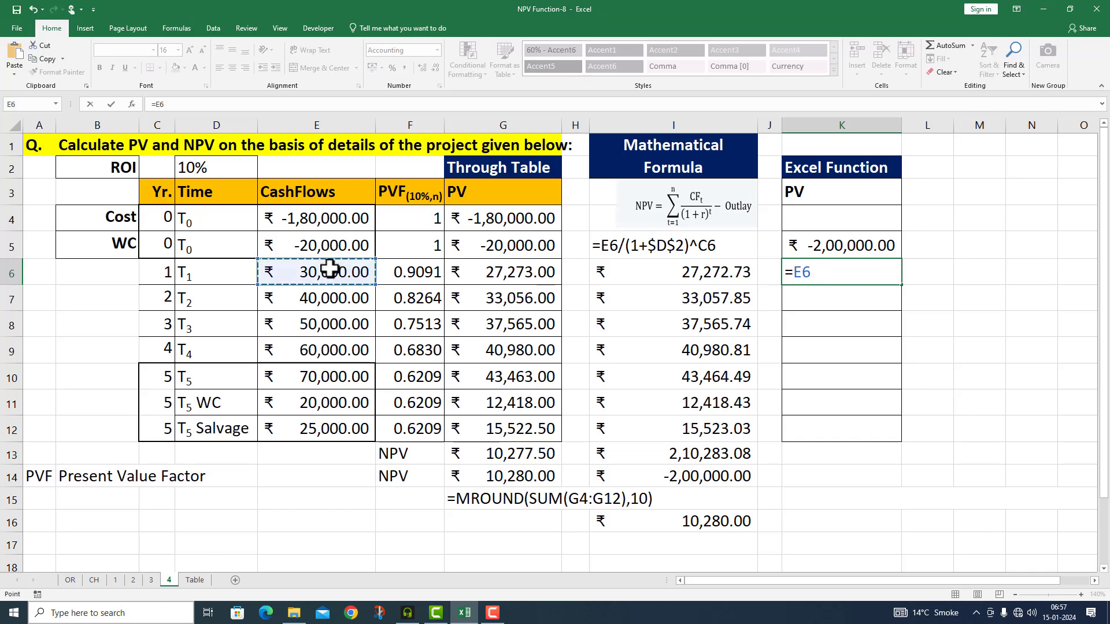
{"action": "key", "text": "Return"}
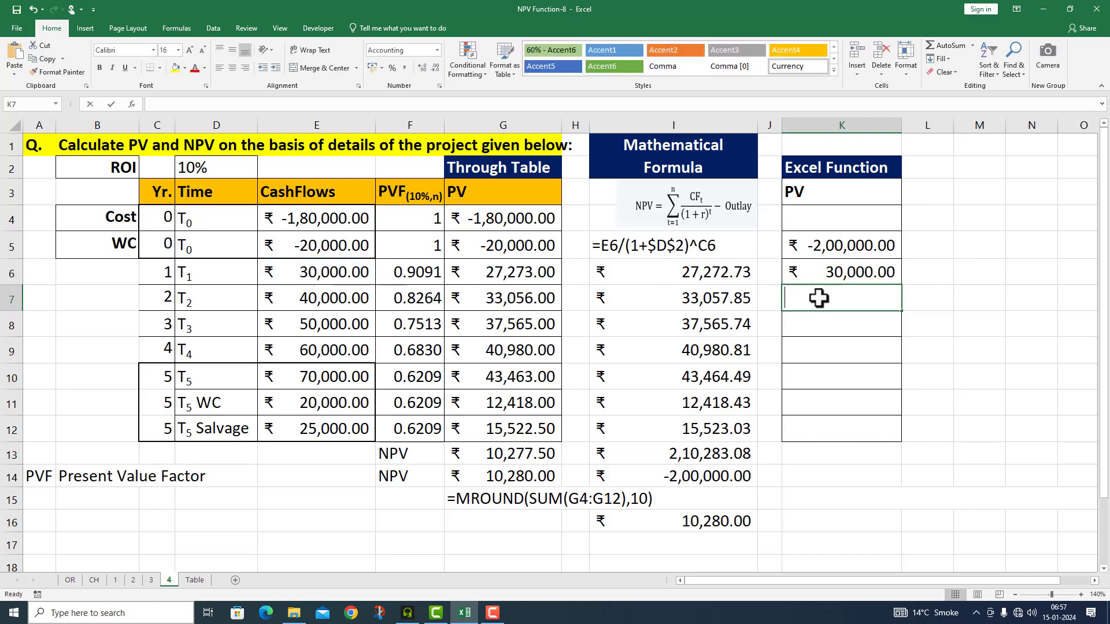
{"action": "type", "text": "="}
{"action": "left_click", "coordinate": [317, 295]}
{"action": "key", "text": "Return"}
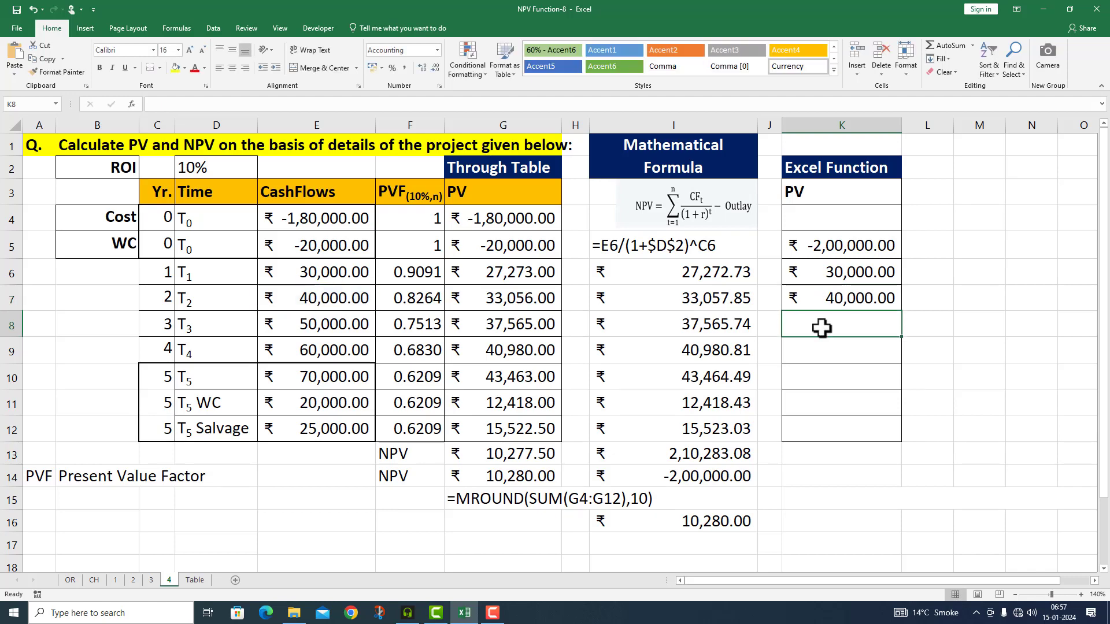
{"action": "type", "text": "="}
{"action": "left_click", "coordinate": [308, 323]}
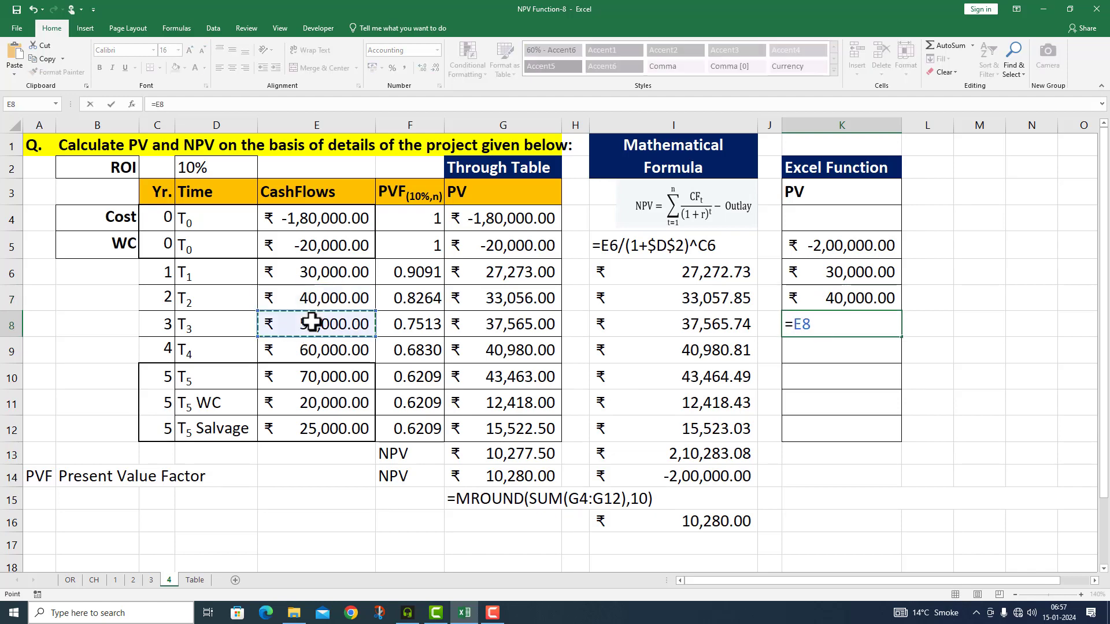
{"action": "key", "text": "Return"}
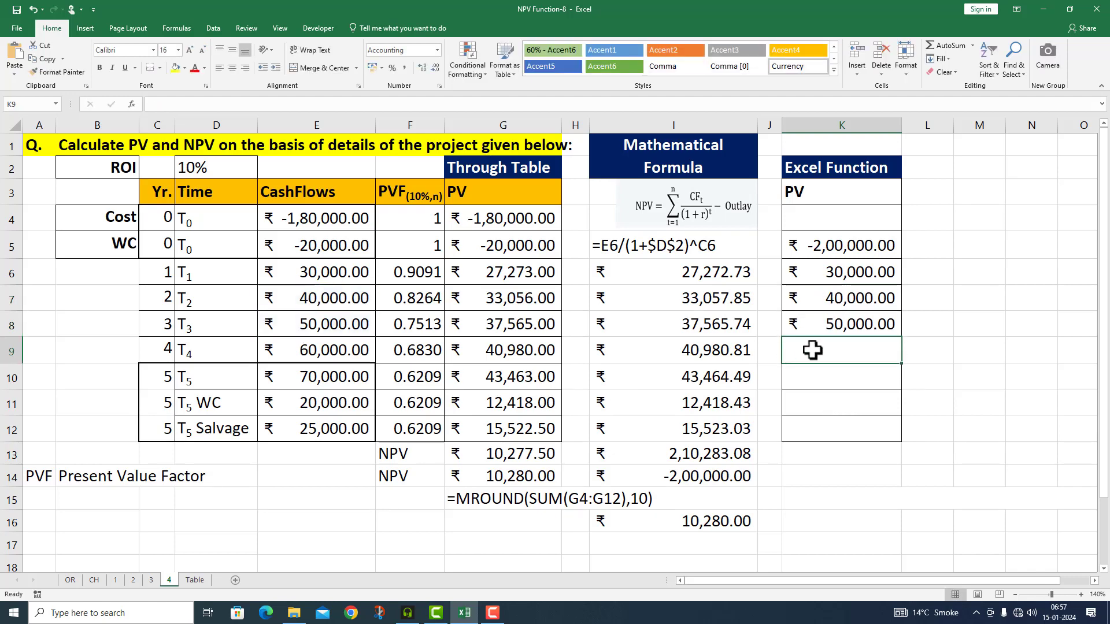
{"action": "type", "text": "="}
{"action": "left_click", "coordinate": [305, 353]}
{"action": "key", "text": "Return"}
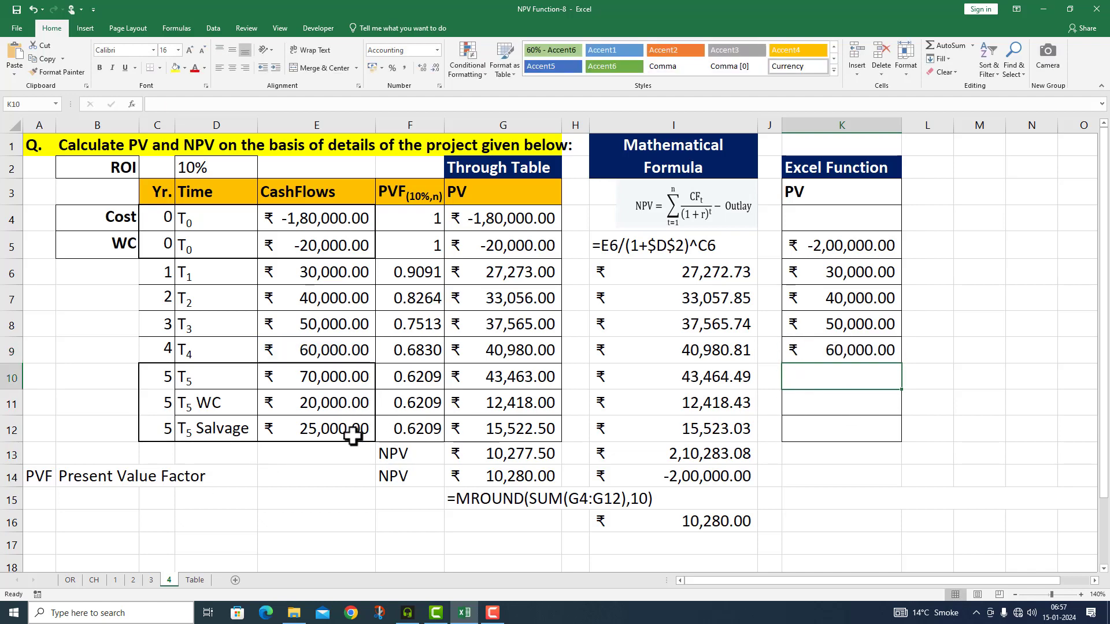
Enter =SUM(E10:E12) in K10 for ₹1,15,000.00 and show that formula as text in L10.
{"action": "double_click", "coordinate": [800, 377]}
{"action": "type", "text": "=SUM("}
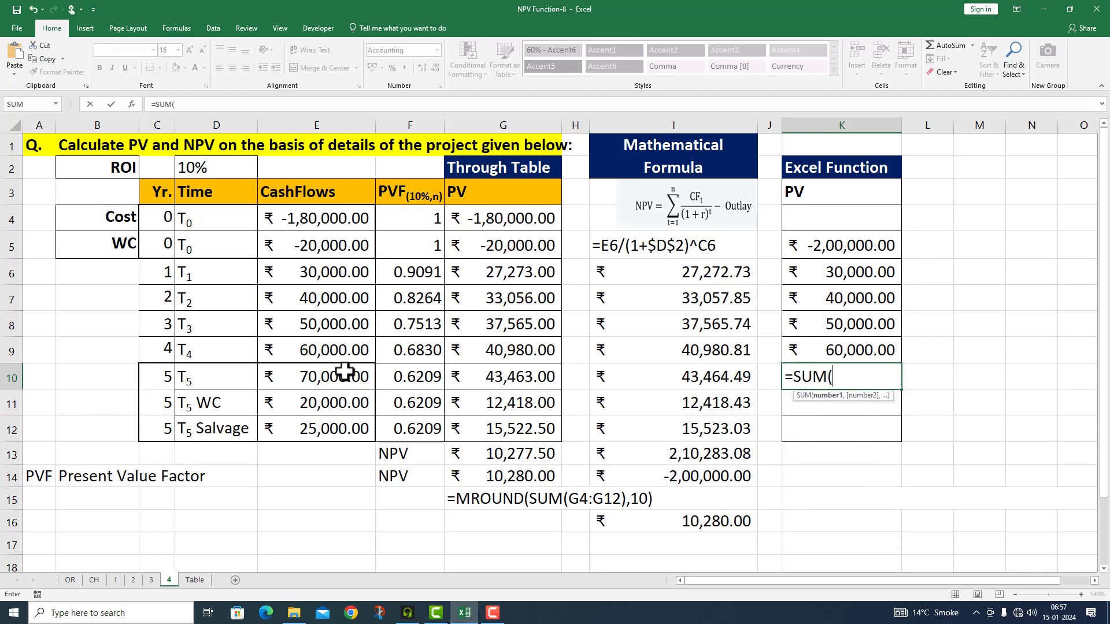
{"action": "left_click_drag", "start_coordinate": [345, 372], "coordinate": [341, 429]}
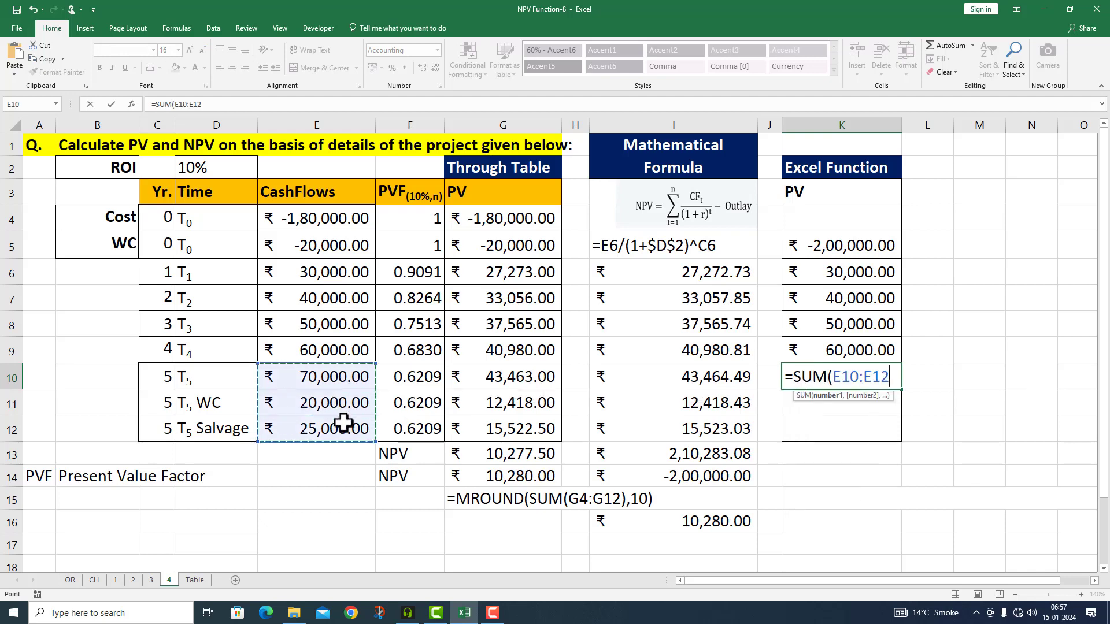
{"action": "type", "text": ")"}
{"action": "key", "text": "Tab"}
{"action": "type", "text": "'=SUM(E10:E12)"}
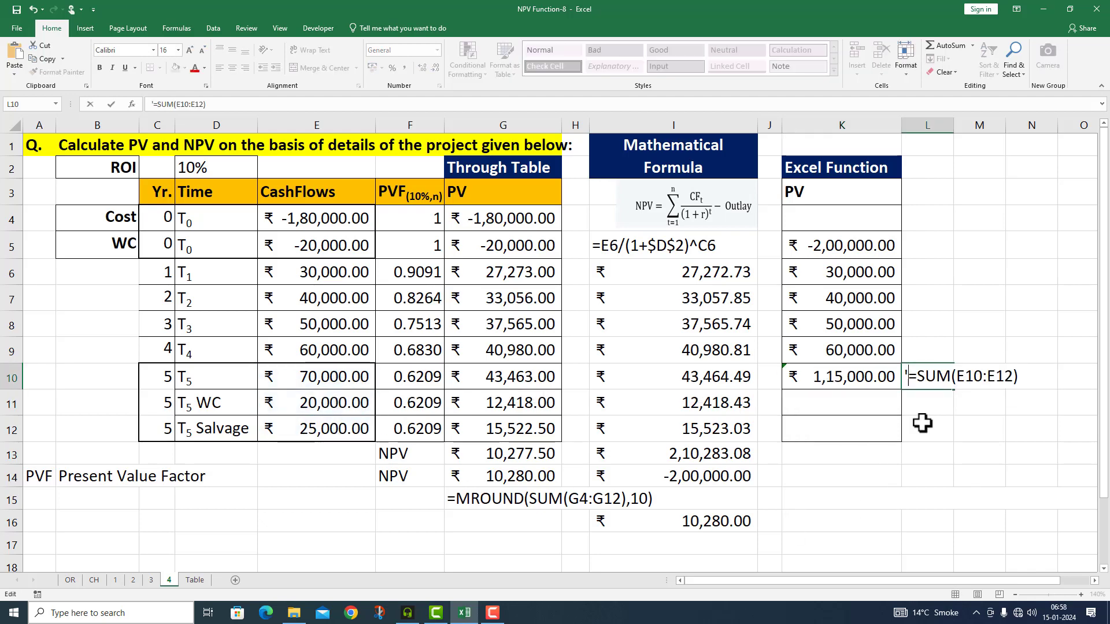
{"action": "left_click", "coordinate": [963, 397]}
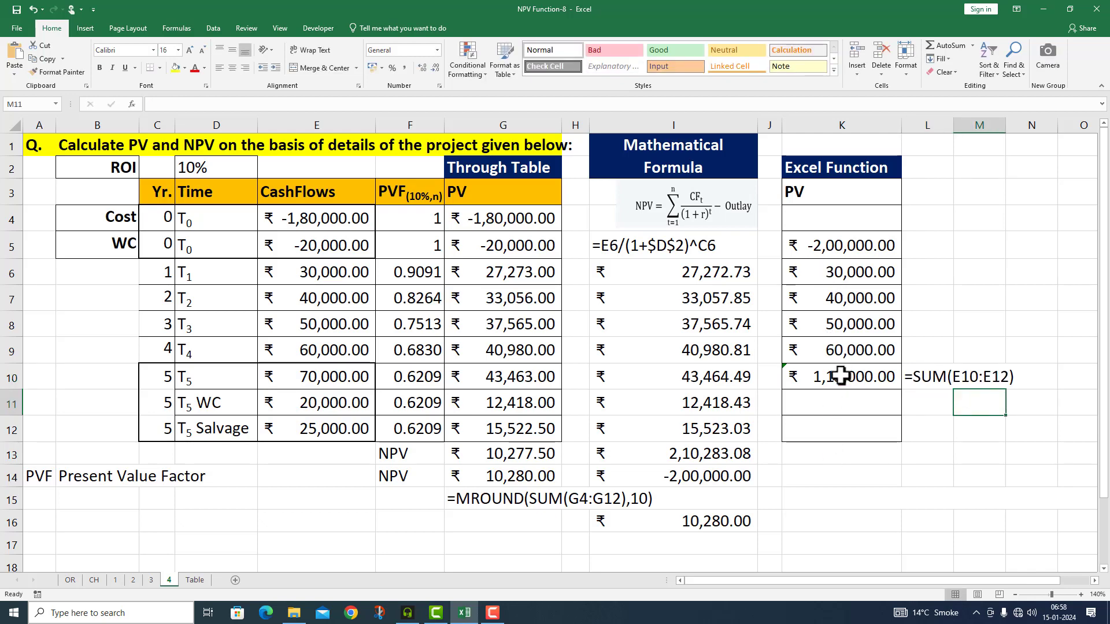
Enter =MROUND(NPV(D2,K6:K10)+K5,10) in K16 to get the rounded NPV of 10280.
{"action": "left_click", "coordinate": [854, 520]}
{"action": "type", "text": "="}
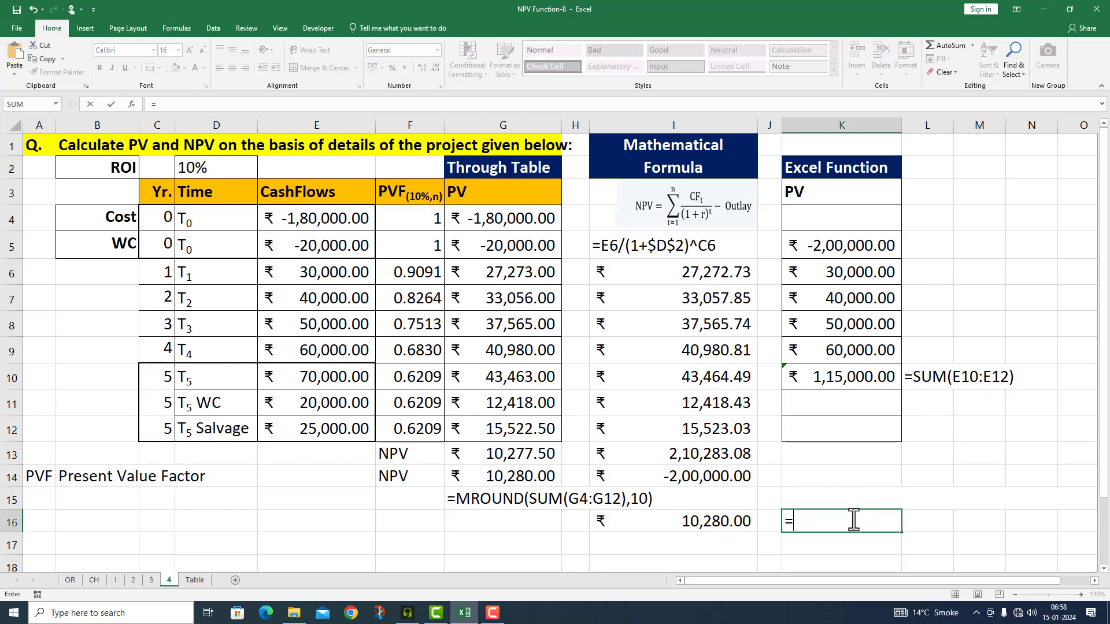
{"action": "type", "text": "MROUND("}
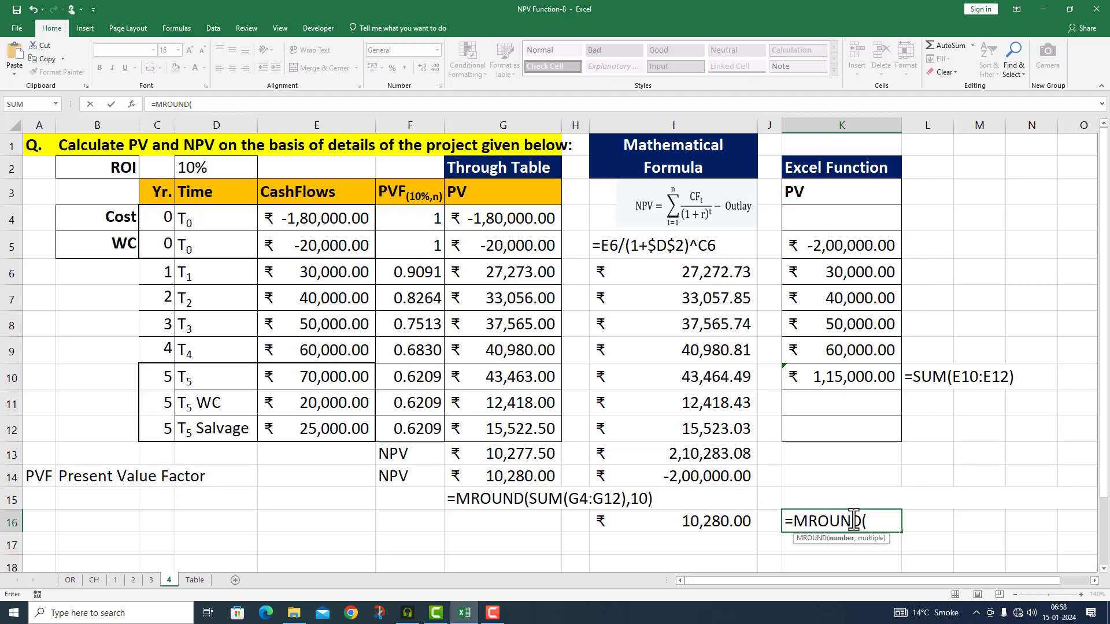
{"action": "type", "text": "NPV("}
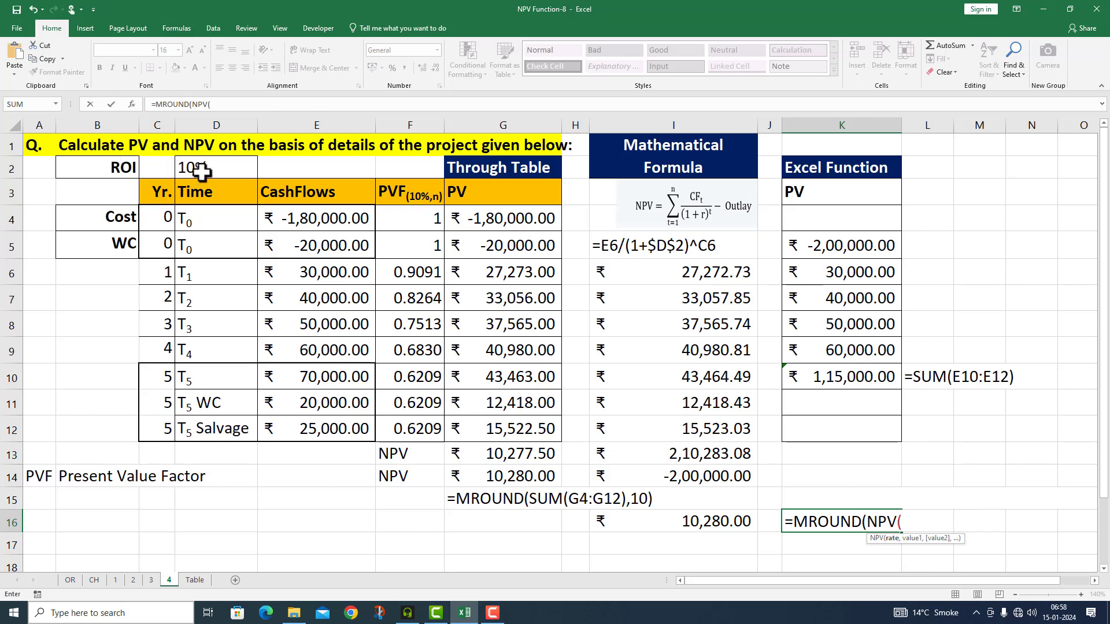
{"action": "left_click", "coordinate": [202, 169]}
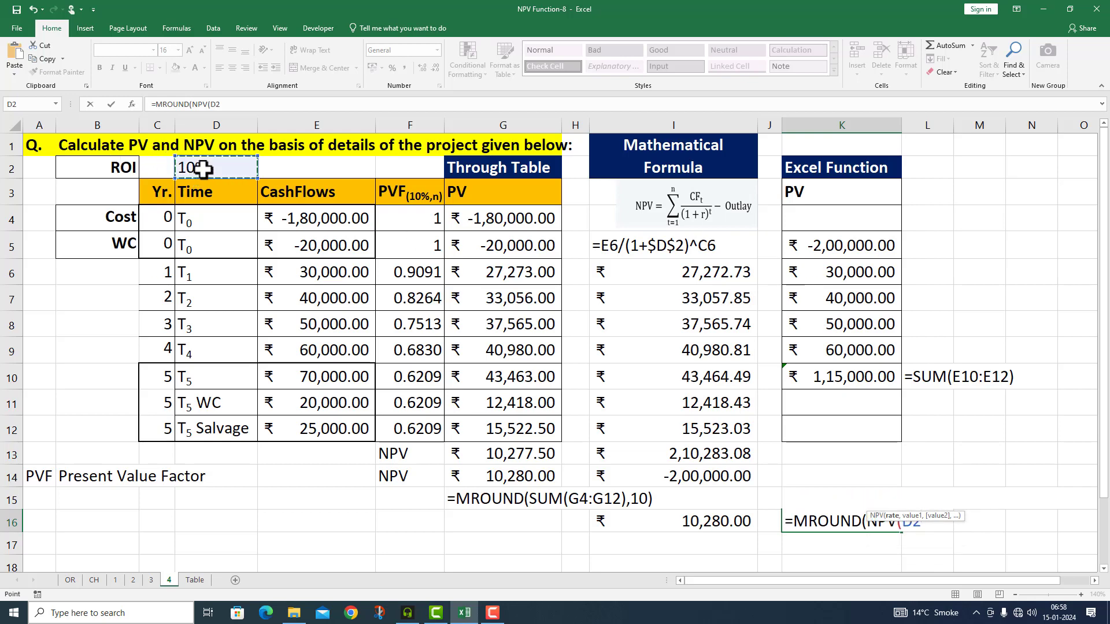
{"action": "type", "text": ","}
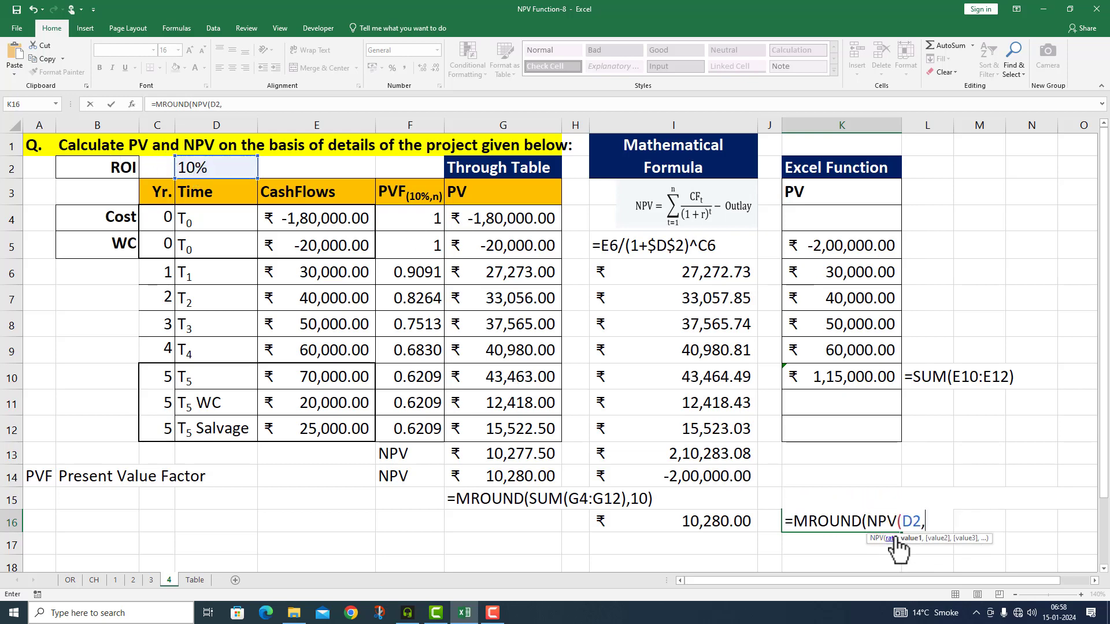
{"action": "left_click_drag", "start_coordinate": [871, 272], "coordinate": [871, 377]}
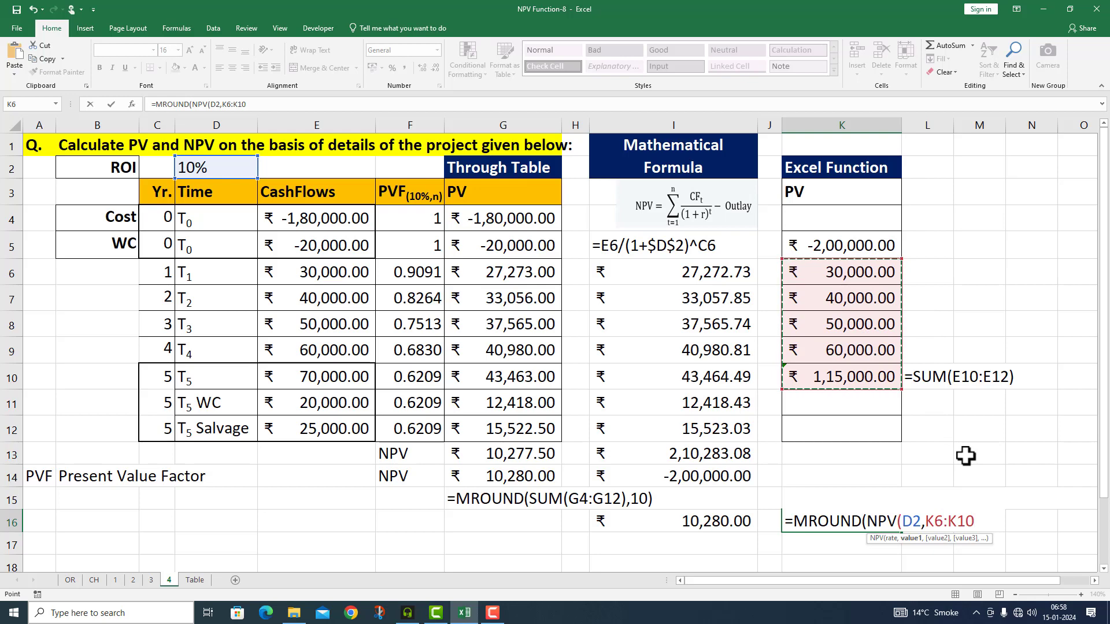
{"action": "type", "text": ")+"}
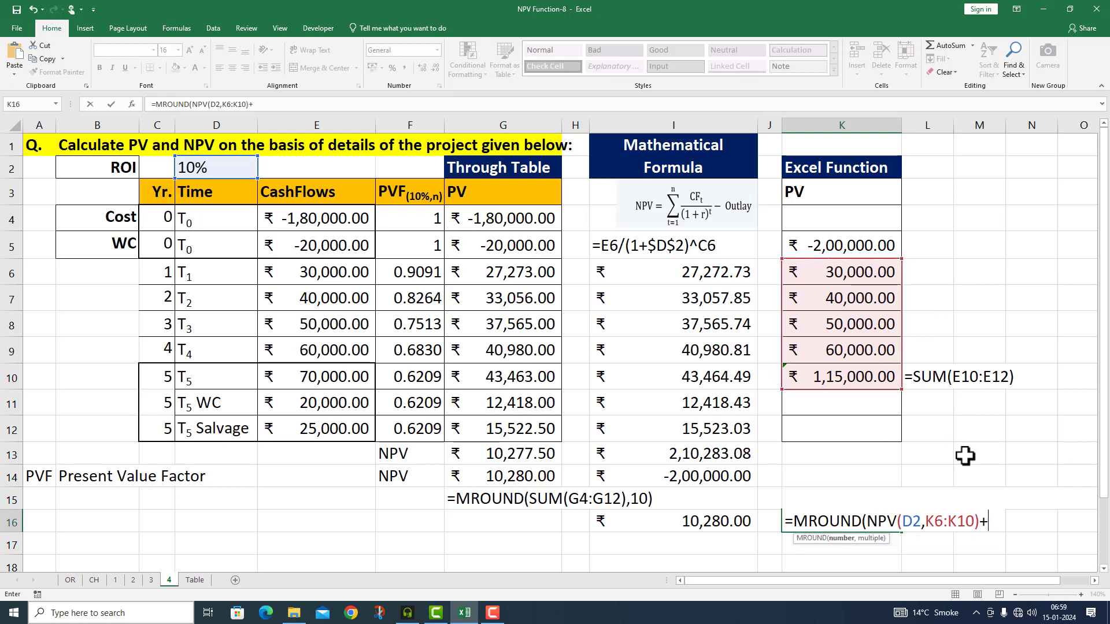
{"action": "left_click", "coordinate": [874, 248]}
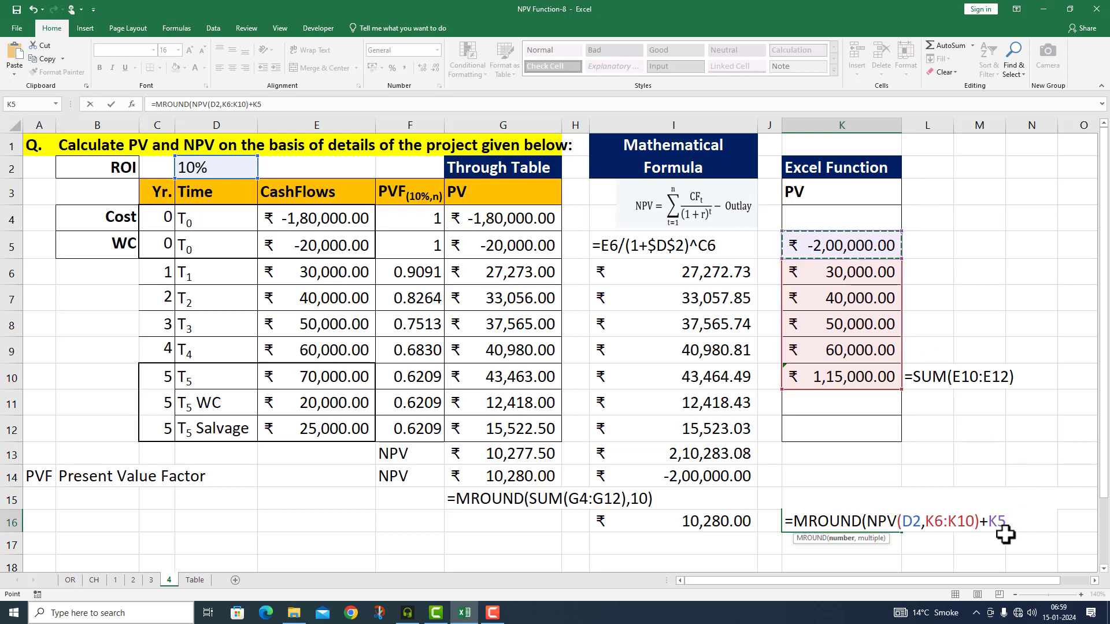
{"action": "type", "text": ",10"}
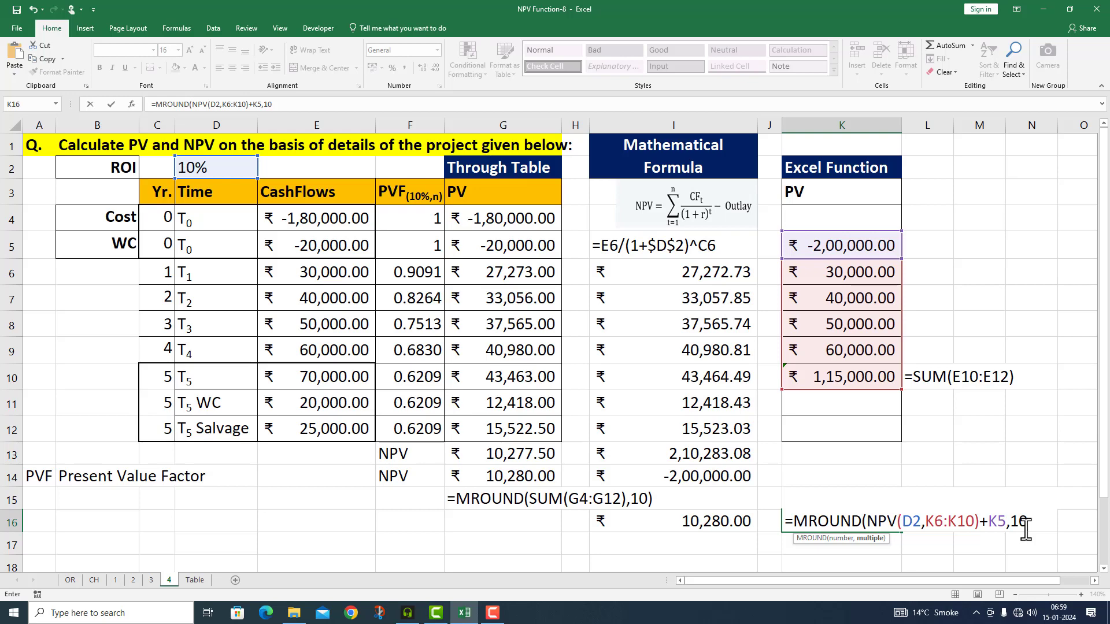
{"action": "type", "text": ")"}
{"action": "key", "text": "Return"}
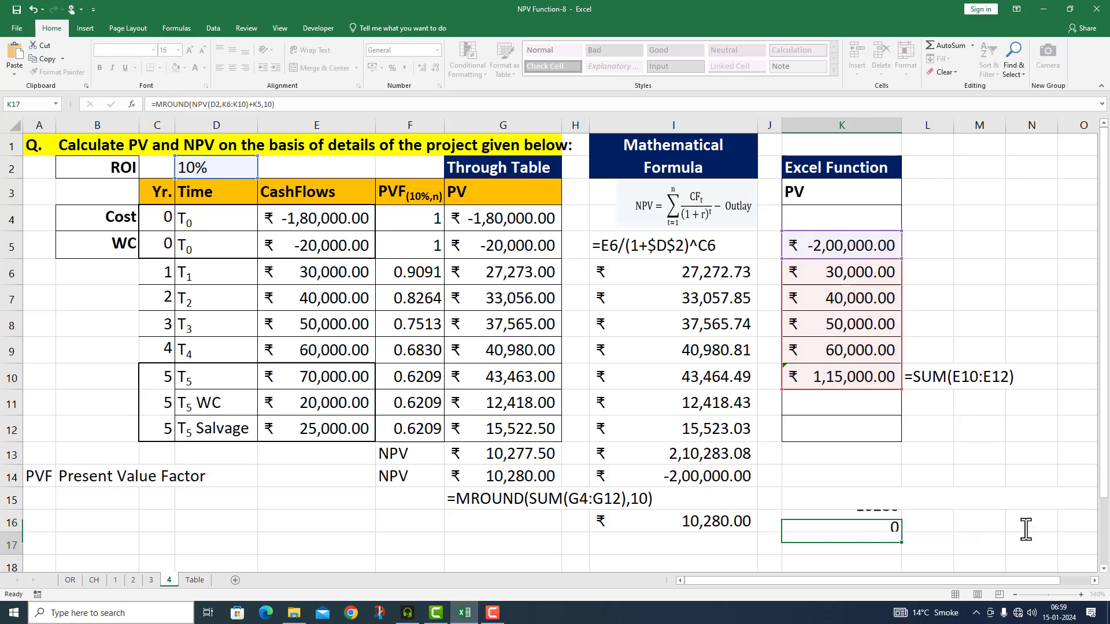
Apply rupee Accounting format to K16 so it shows ₹ 10,280.00.
{"action": "left_click", "coordinate": [861, 514]}
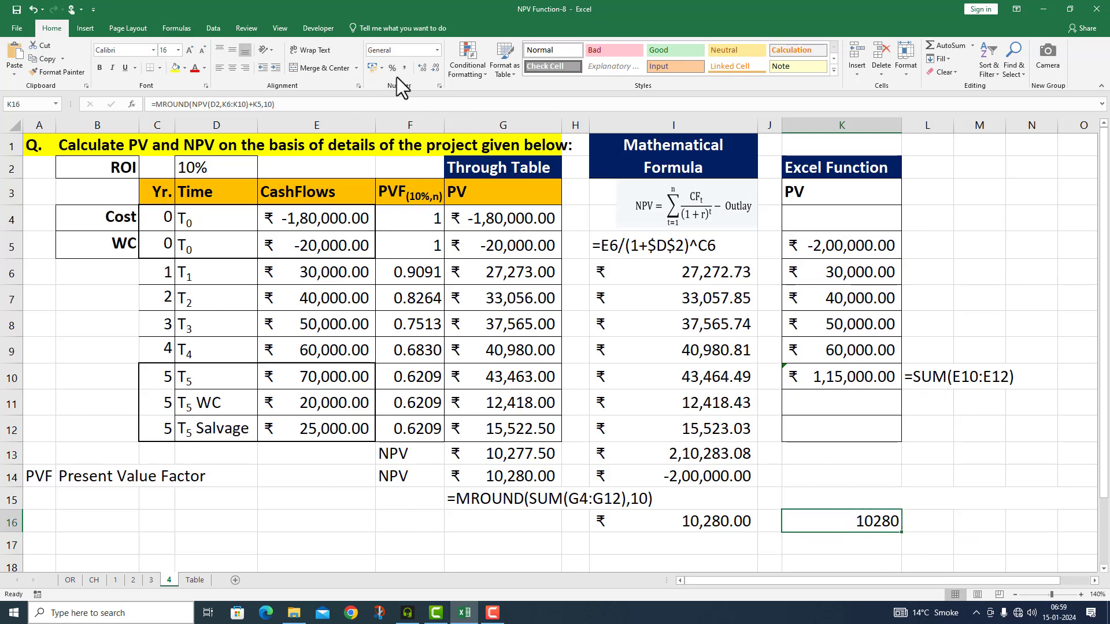
{"action": "left_click", "coordinate": [372, 66]}
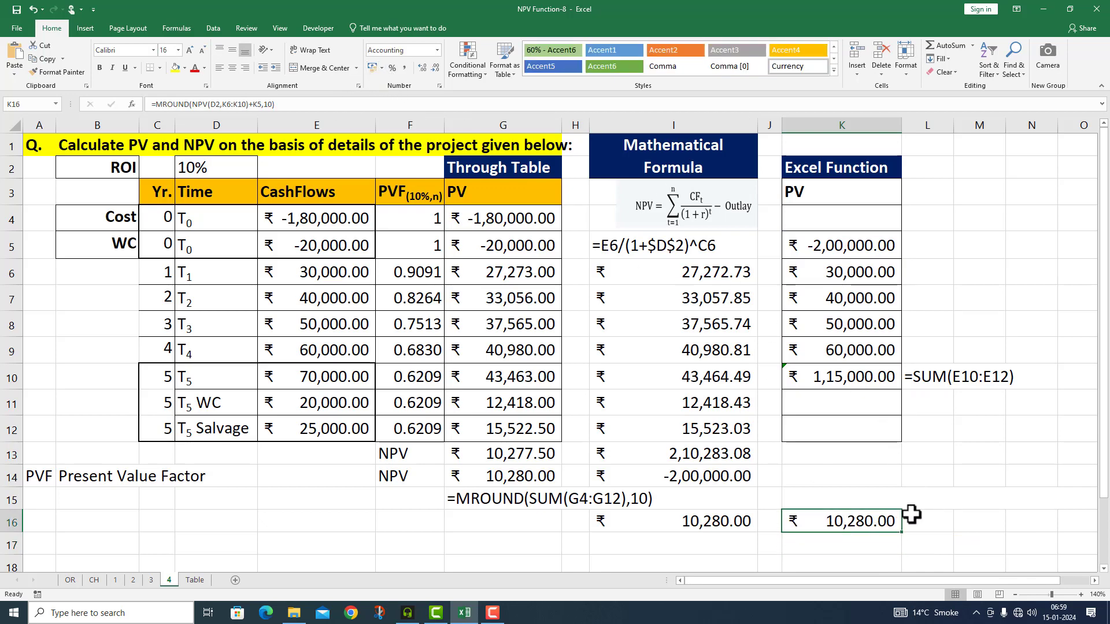
{"action": "key", "text": "Return"}
Paste the formula text =MROUND(NPV(D2,K6:K10)+K5,10) into K17.
{"action": "double_click", "coordinate": [791, 544]}
{"action": "key", "text": "ctrl+v"}
{"action": "key", "text": "Return"}
{"action": "left_click", "coordinate": [991, 452]}
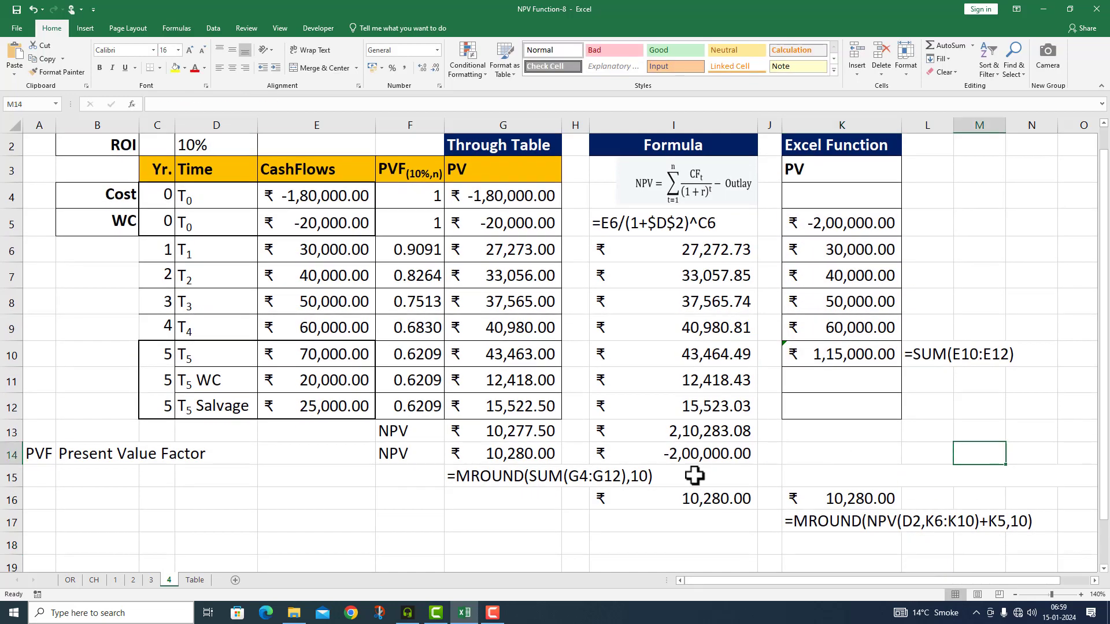
{"action": "scroll", "coordinate": [694, 475], "scroll_direction": "up", "scroll_amount": 1}
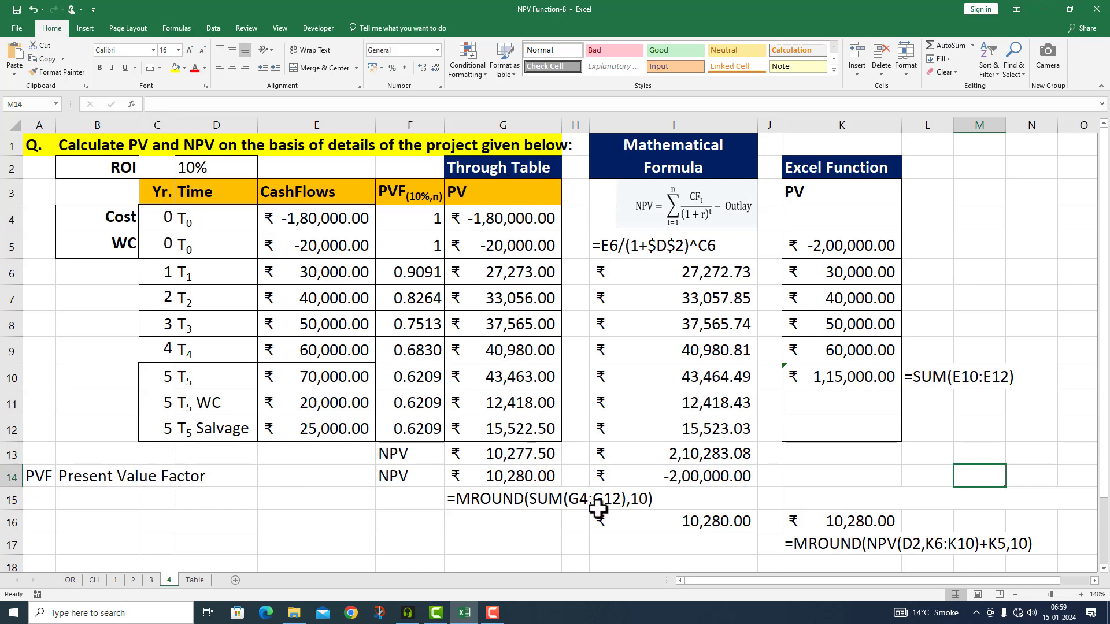
{"action": "left_click", "coordinate": [504, 477]}
Bold the NPV results in G14, I16 and K16.
{"action": "key", "text": "ctrl+b"}
{"action": "left_click", "coordinate": [693, 522]}
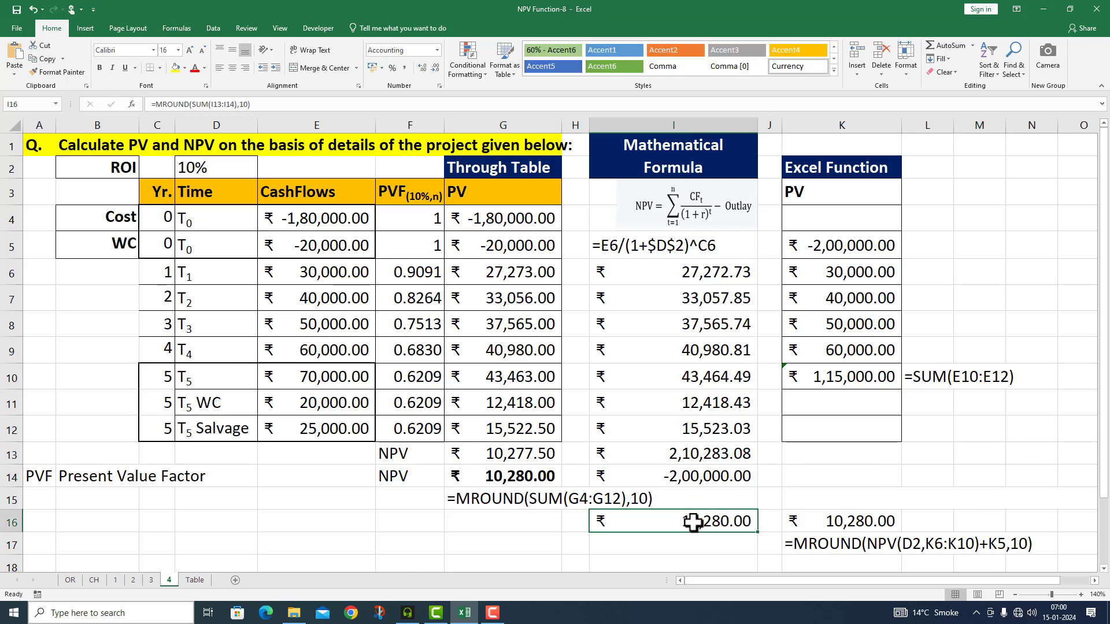
{"action": "key", "text": "ctrl+b"}
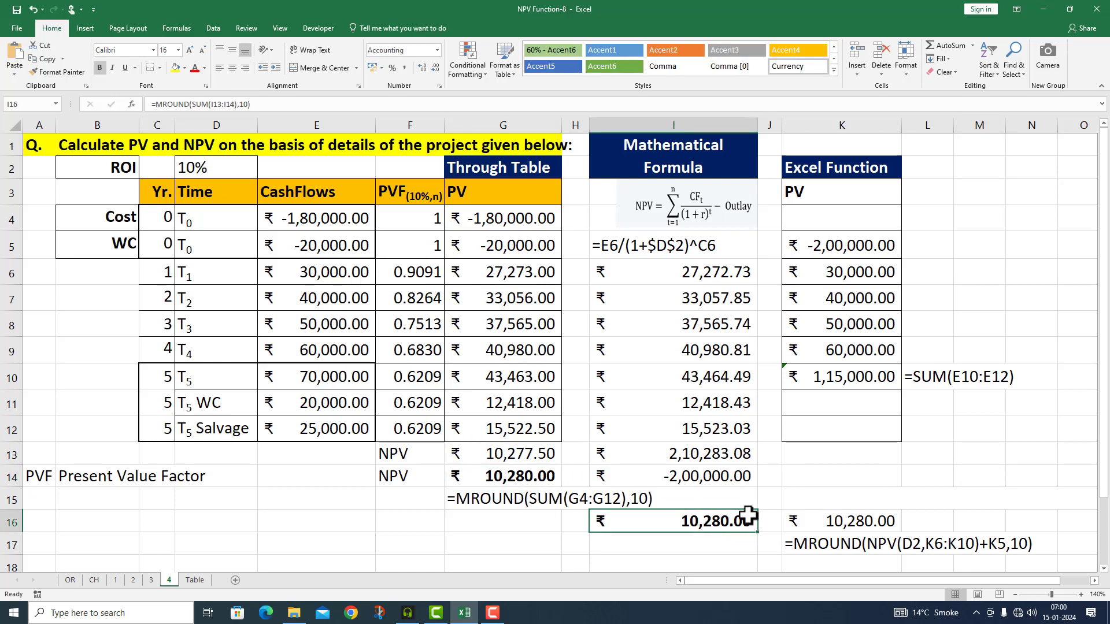
{"action": "left_click", "coordinate": [858, 523]}
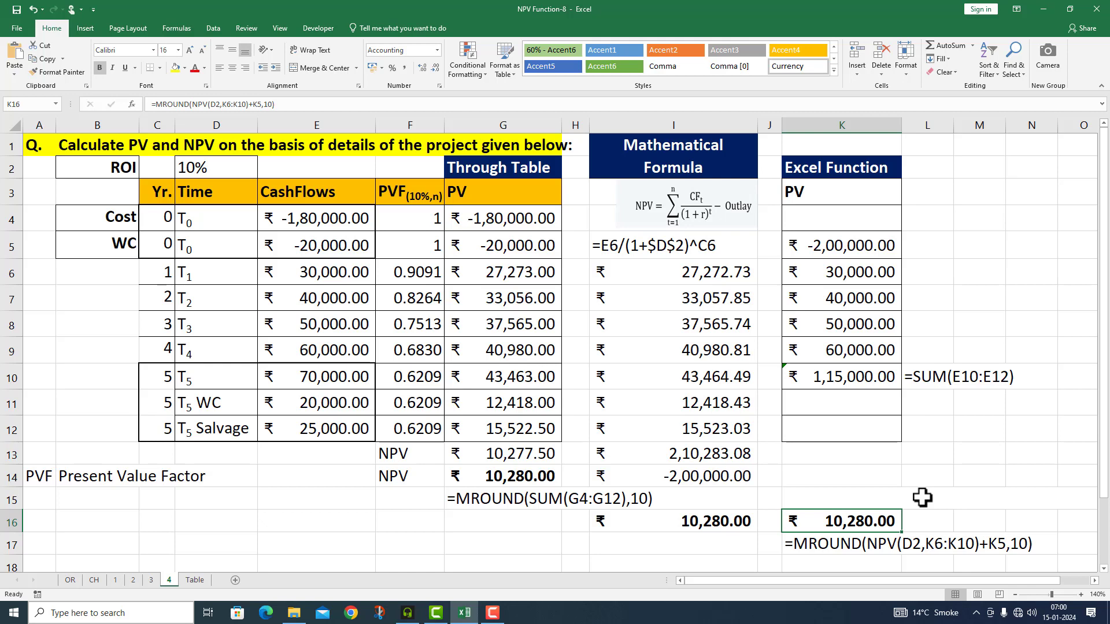
Apply All Borders to the Mathematical Formula column I5:I16.
{"action": "left_click_drag", "start_coordinate": [641, 243], "coordinate": [653, 512]}
{"action": "left_click", "coordinate": [160, 68]}
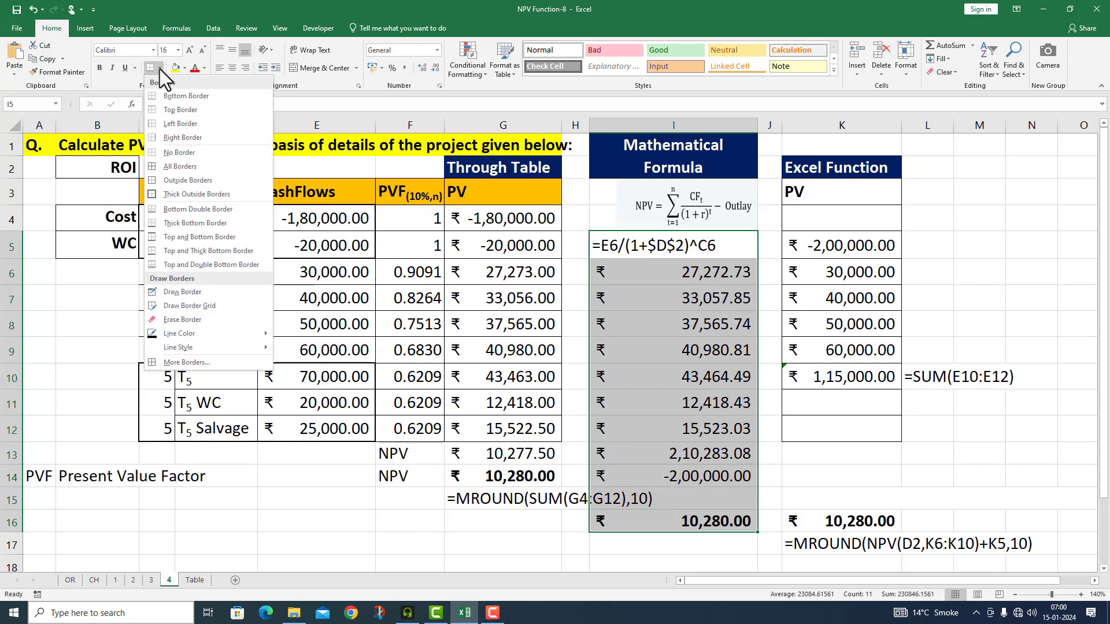
{"action": "left_click", "coordinate": [172, 168]}
{"action": "left_click", "coordinate": [385, 523]}
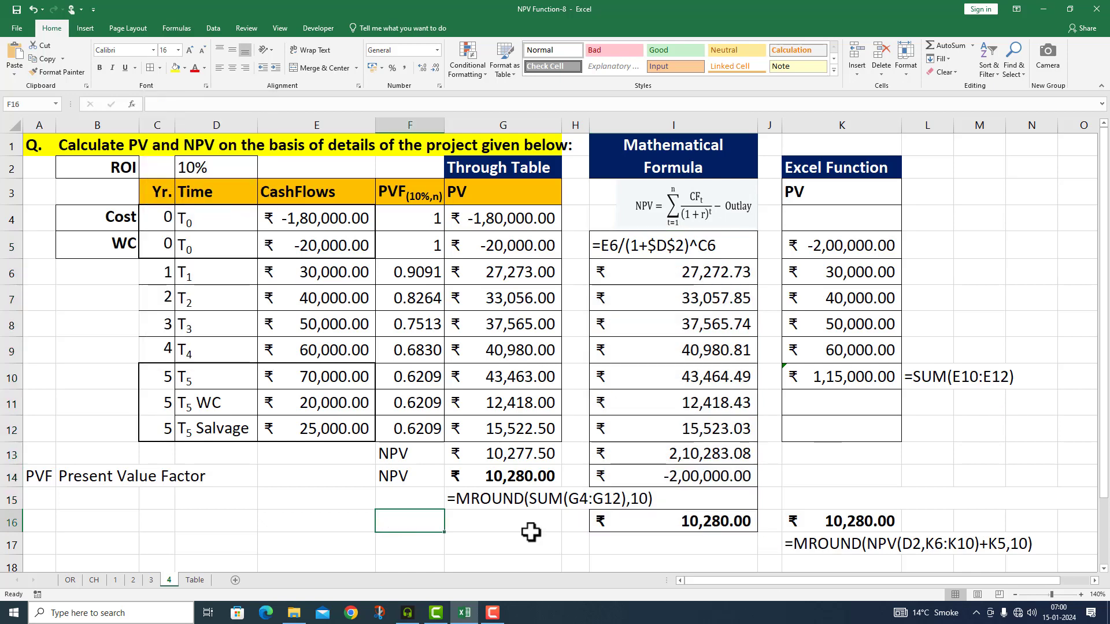